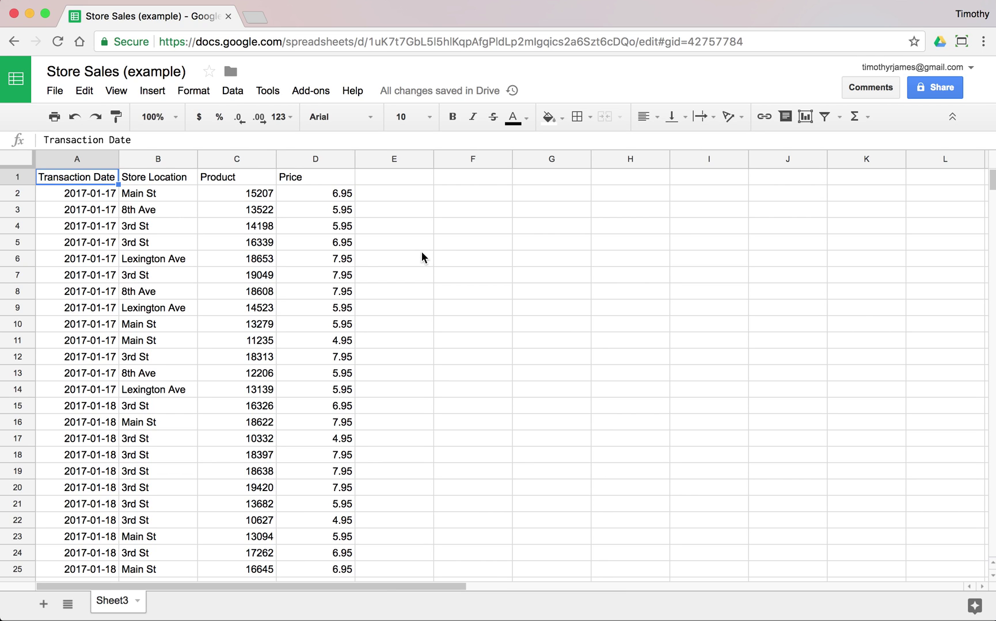
- Freeze header row 1 of the Store Sales sheet and scroll to confirm it stays fixed
click(319, 226)
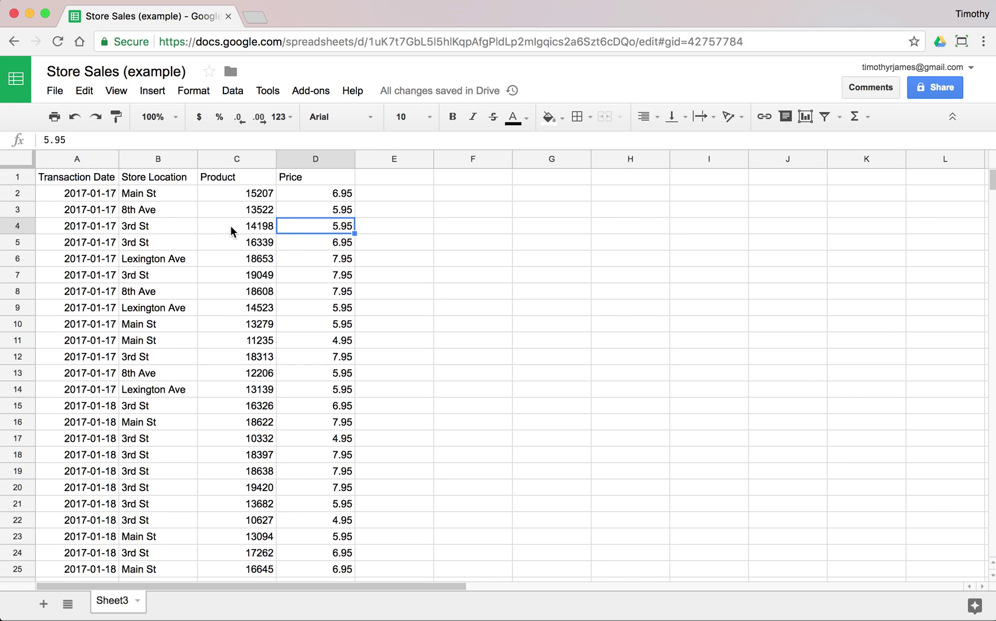
click(167, 192)
click(103, 197)
scroll(181, 202, down, 20)
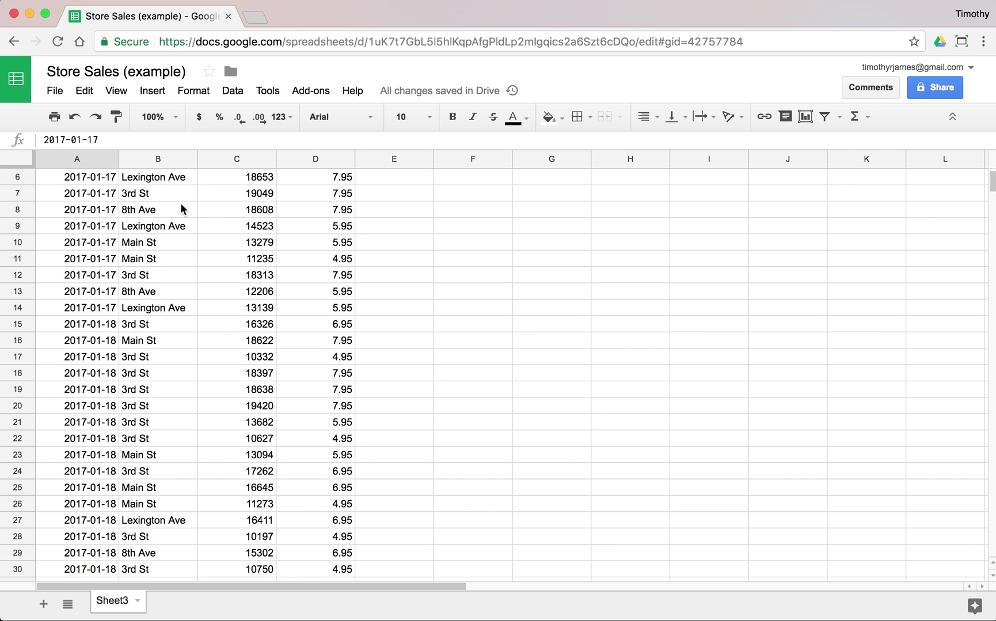
scroll(177, 204, up, 20)
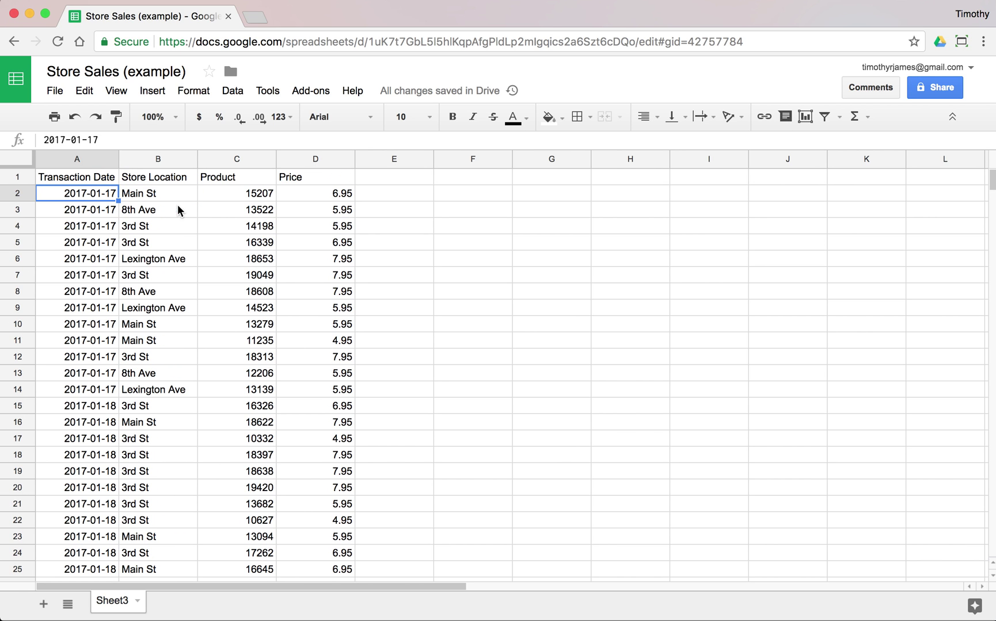
click(93, 212)
click(117, 91)
mouse_move(185, 118)
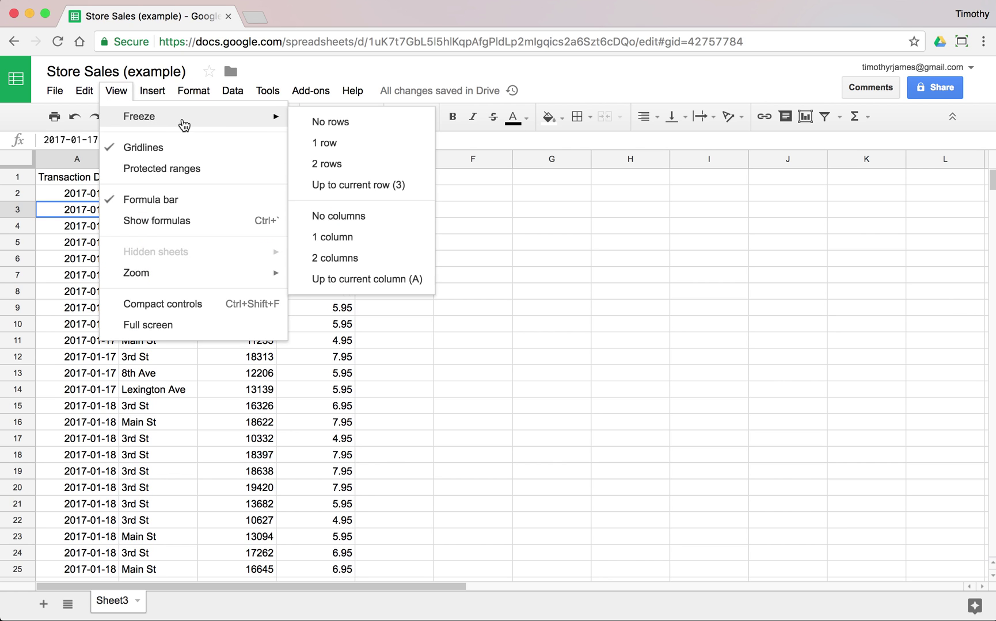
click(361, 141)
click(212, 245)
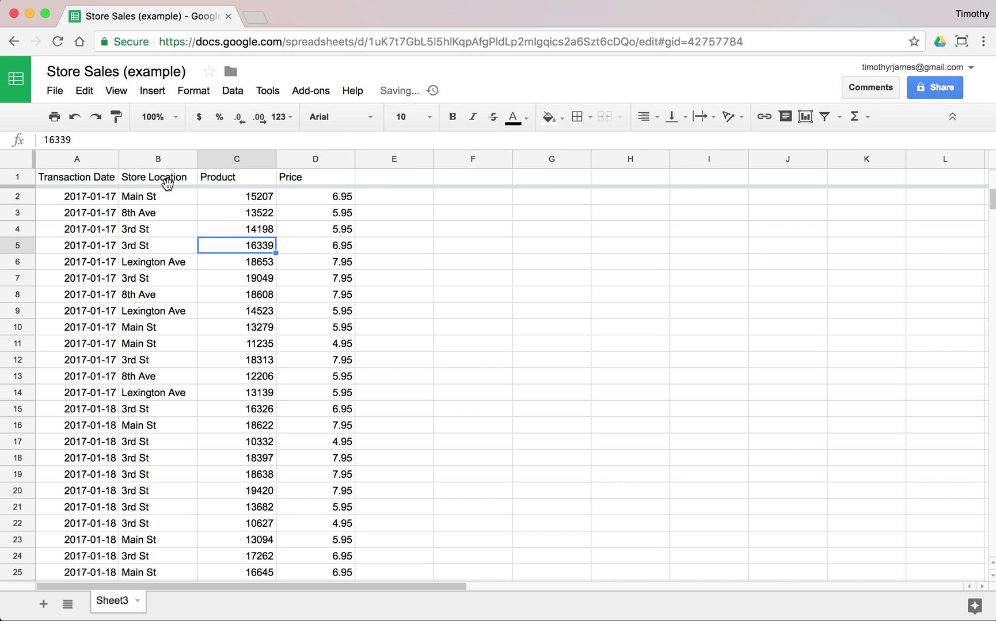
scroll(219, 216, down, 12)
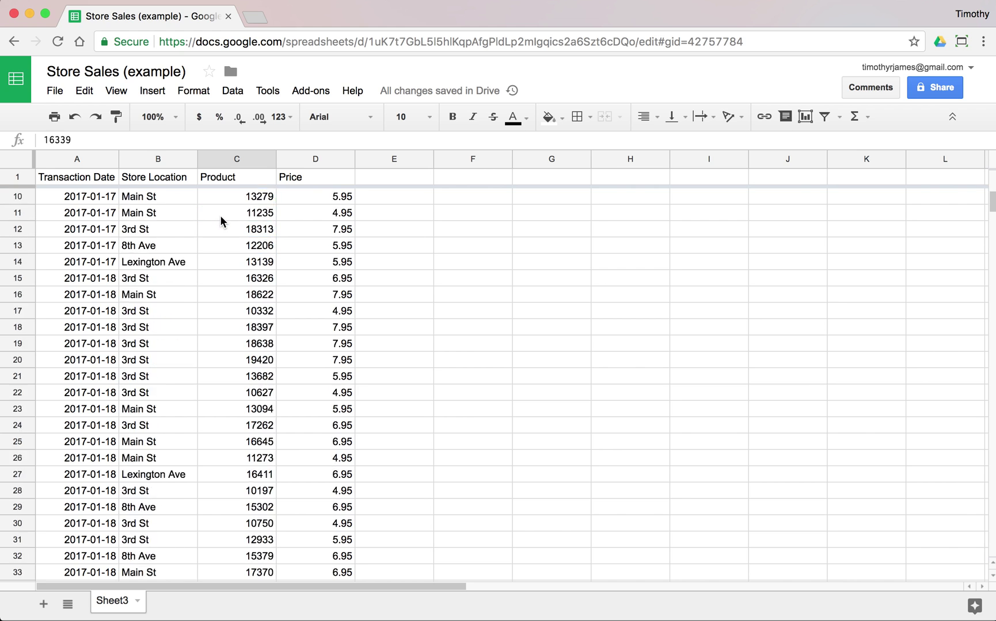
scroll(219, 224, up, 12)
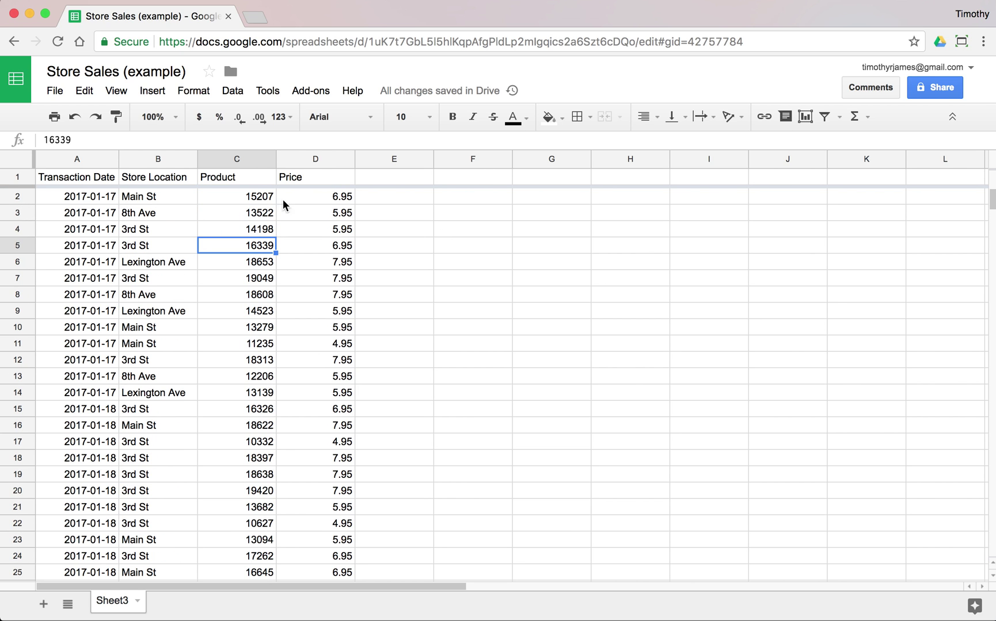
- Review the freeze settings without changing them, then select a cell in the sales table
click(115, 91)
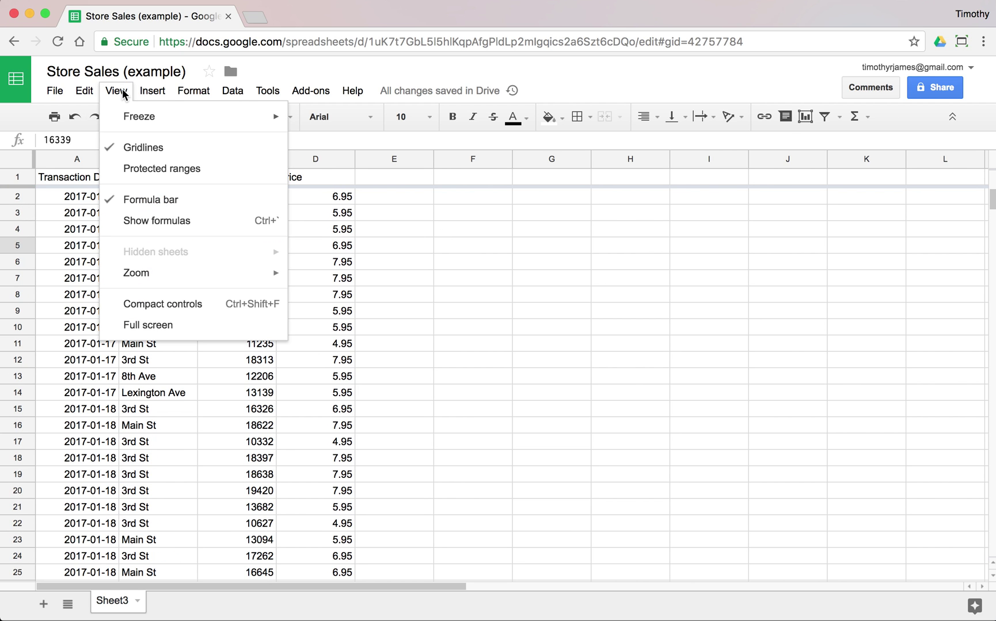
mouse_move(158, 115)
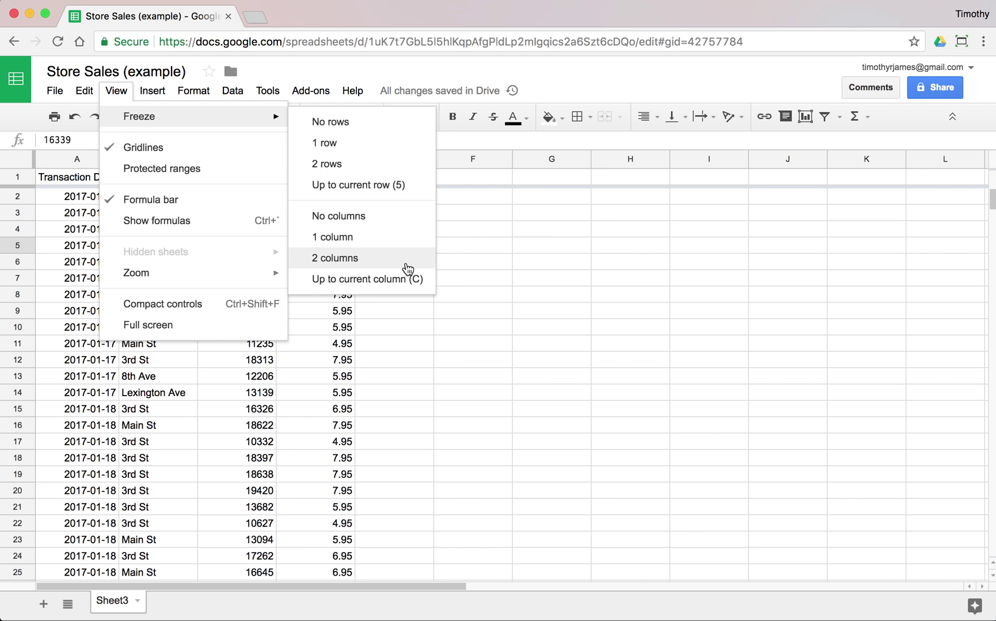
click(526, 218)
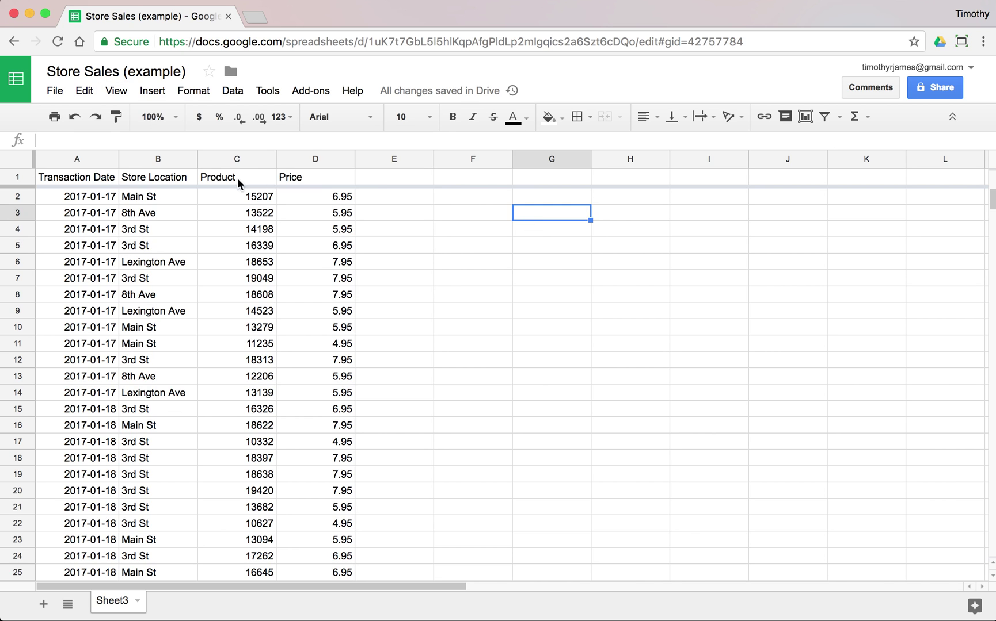
click(183, 199)
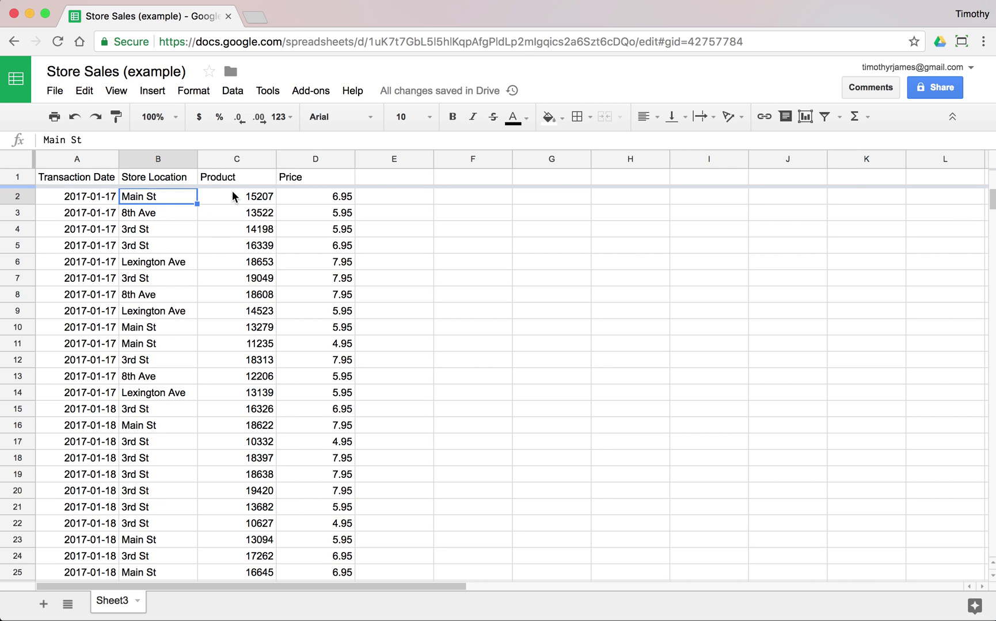
click(194, 92)
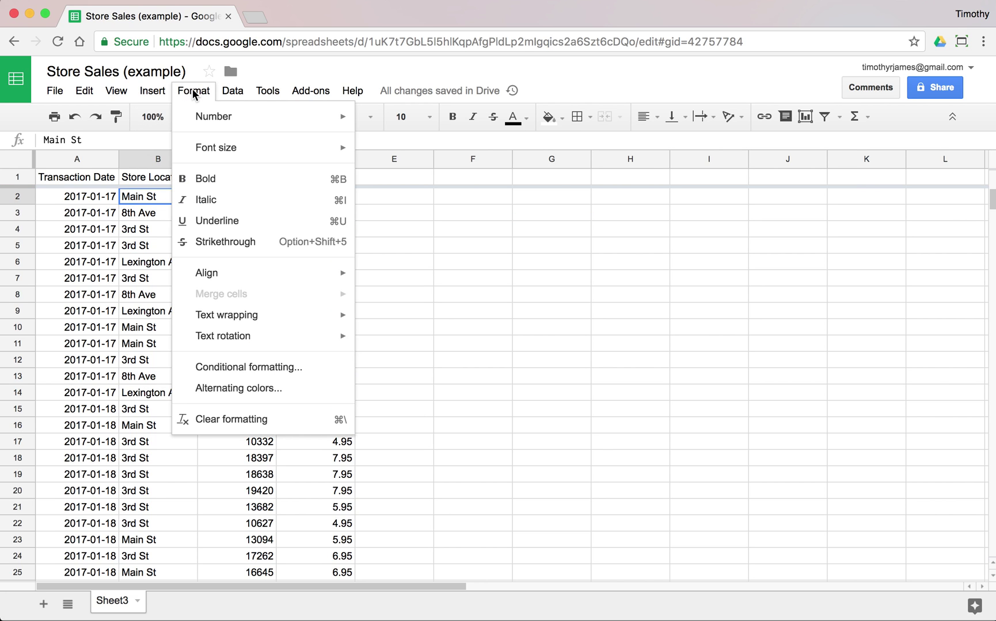
- Apply the green alternating-colours style with a green header to A1:D100 and close the panel
click(286, 390)
click(879, 309)
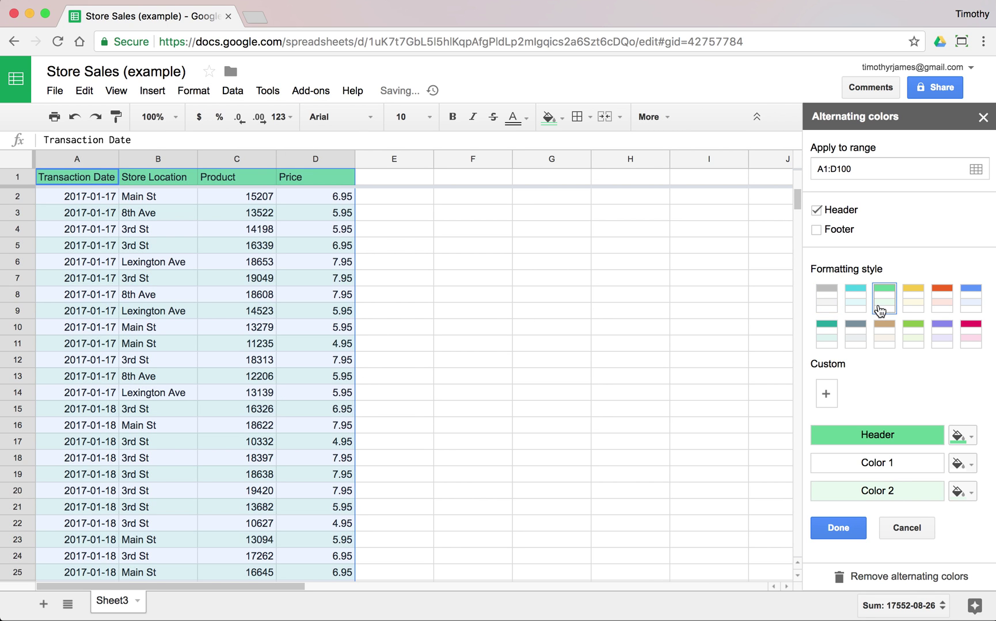
click(325, 230)
click(249, 236)
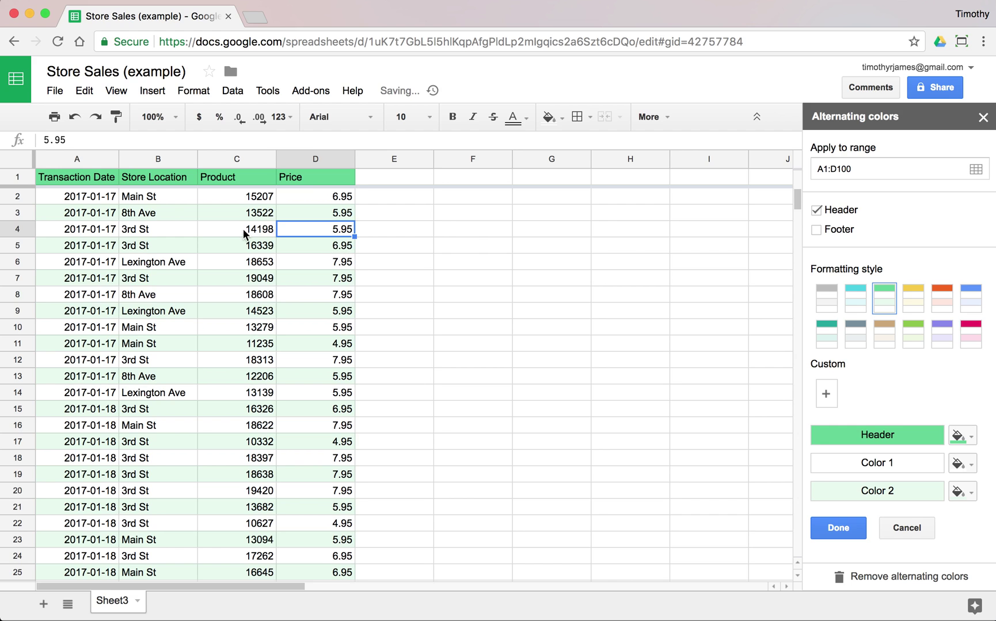
click(981, 118)
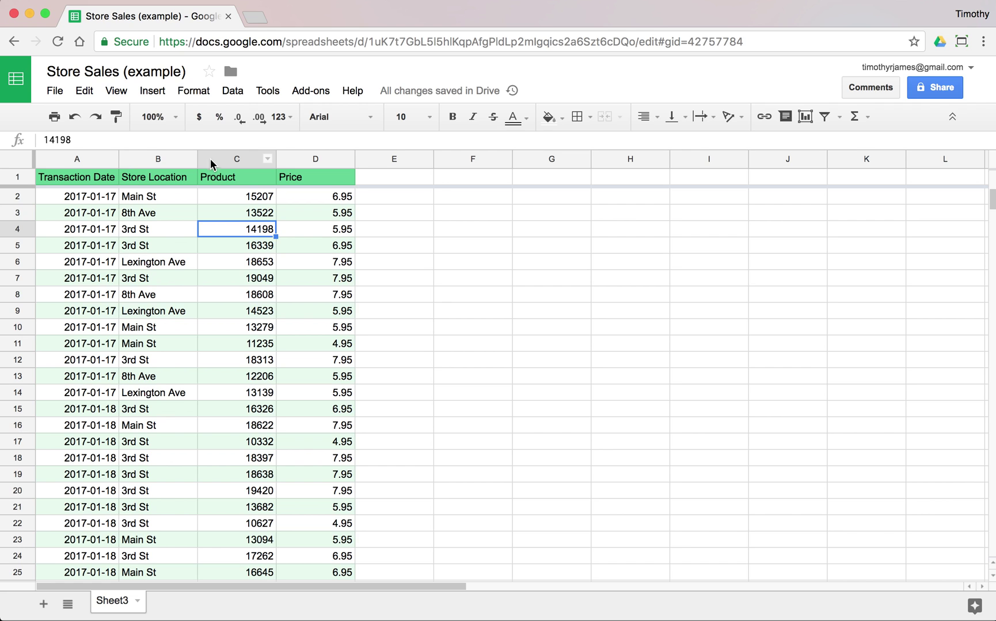
click(227, 159)
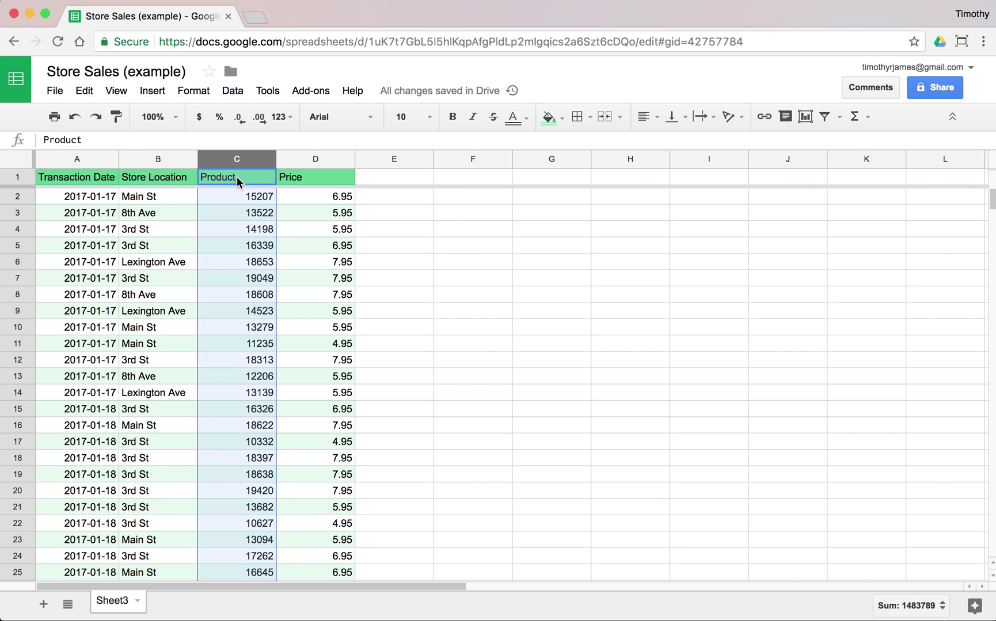
- Create a conditional formatting rule on the Product column for values equal to 10332
click(199, 92)
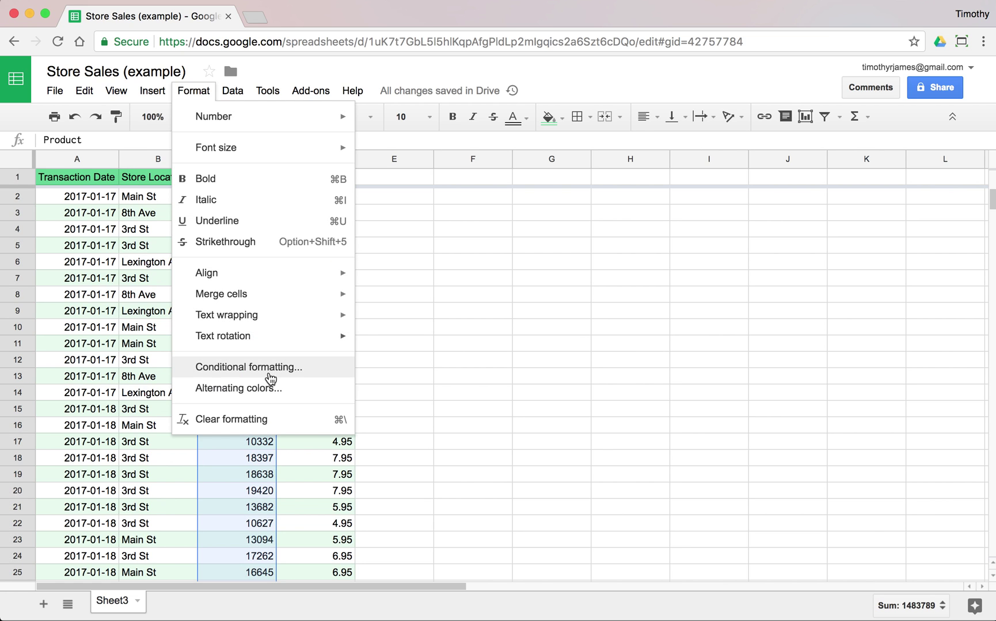
click(308, 366)
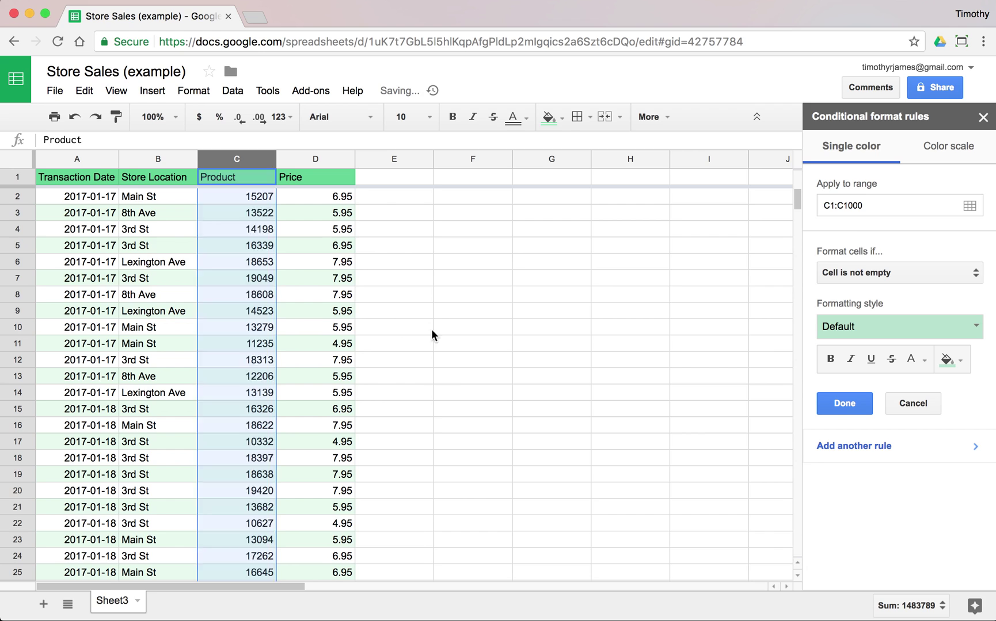
click(866, 273)
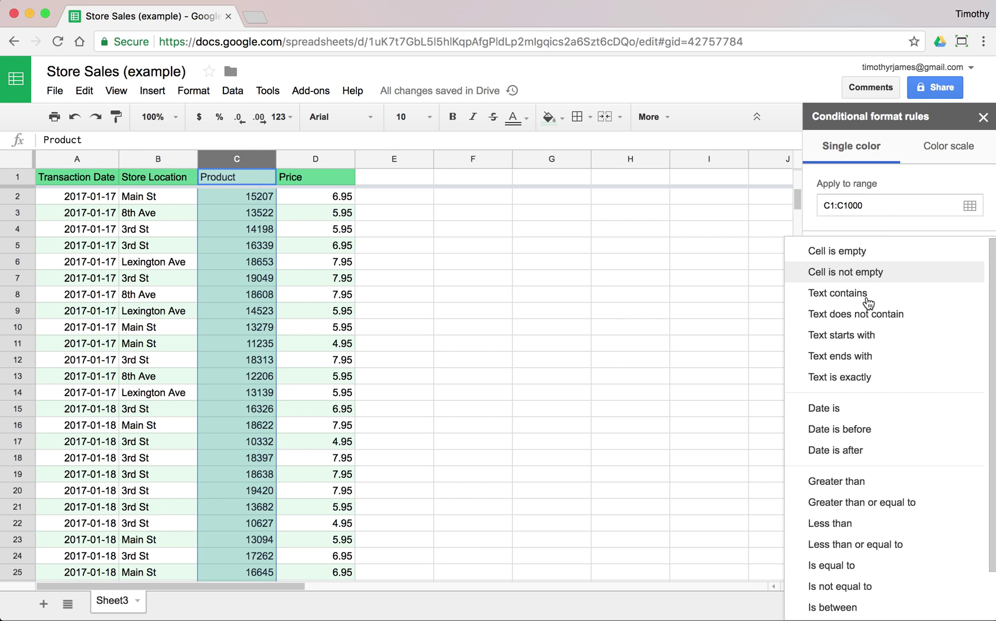
click(844, 566)
click(895, 308)
text(10332)
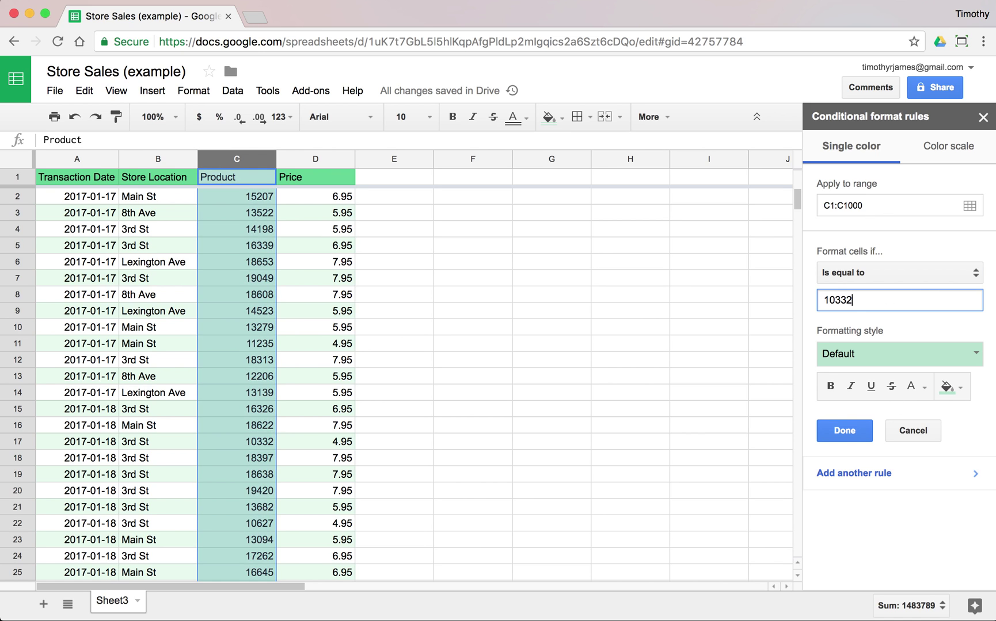
click(900, 350)
click(900, 349)
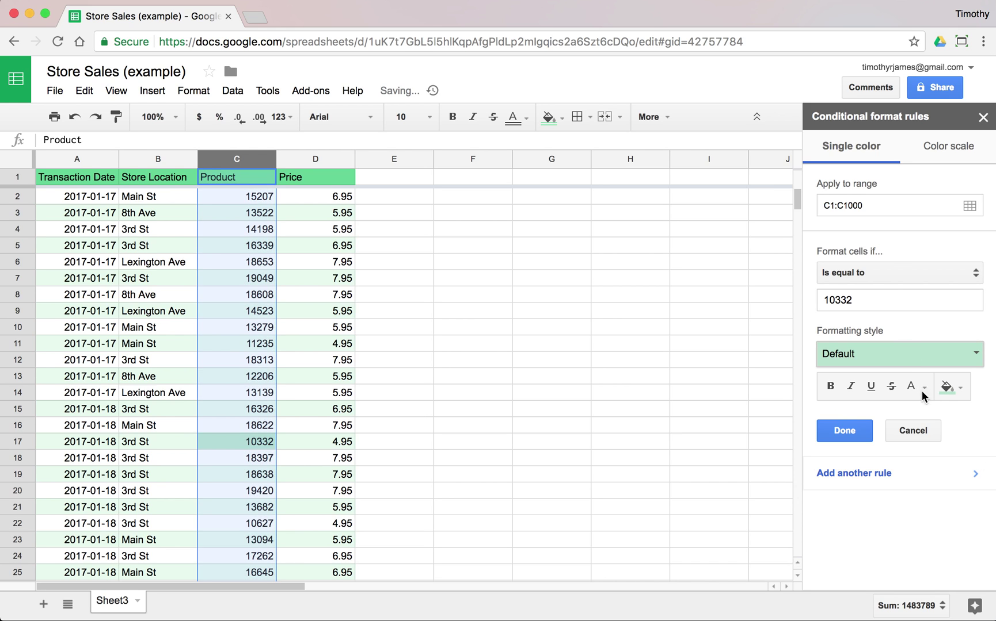
- Style matching cells with a black fill and bold white text, then save the rule
click(933, 359)
click(893, 451)
click(953, 390)
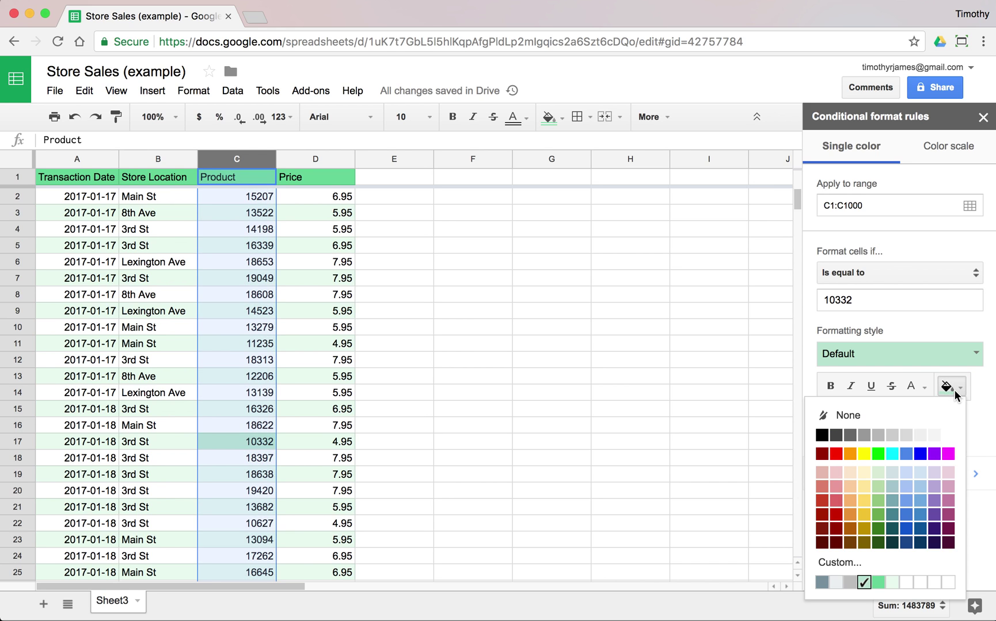
click(822, 435)
click(923, 387)
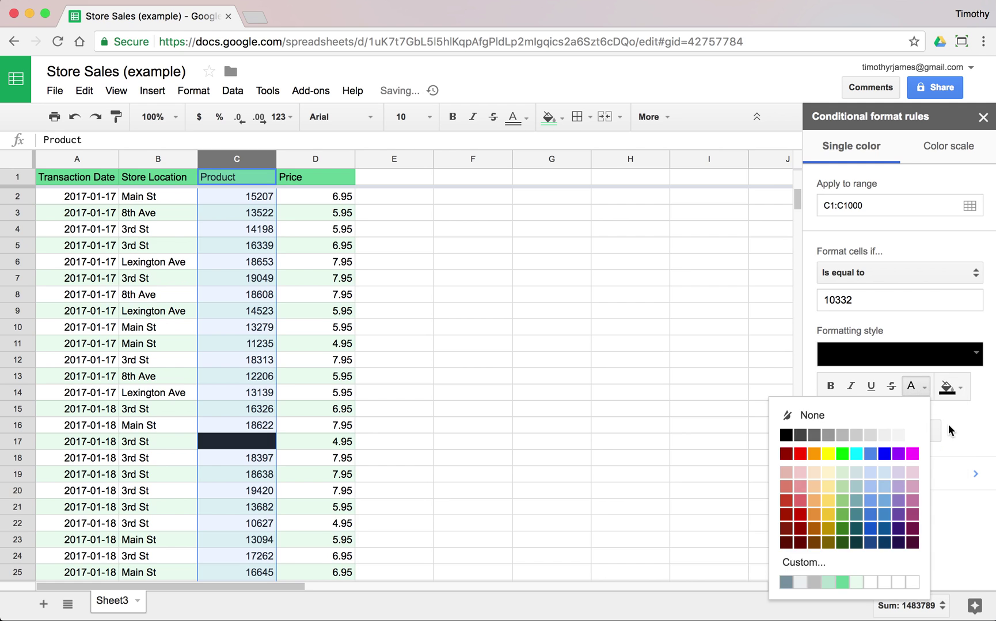
click(898, 435)
click(830, 386)
click(844, 431)
click(262, 447)
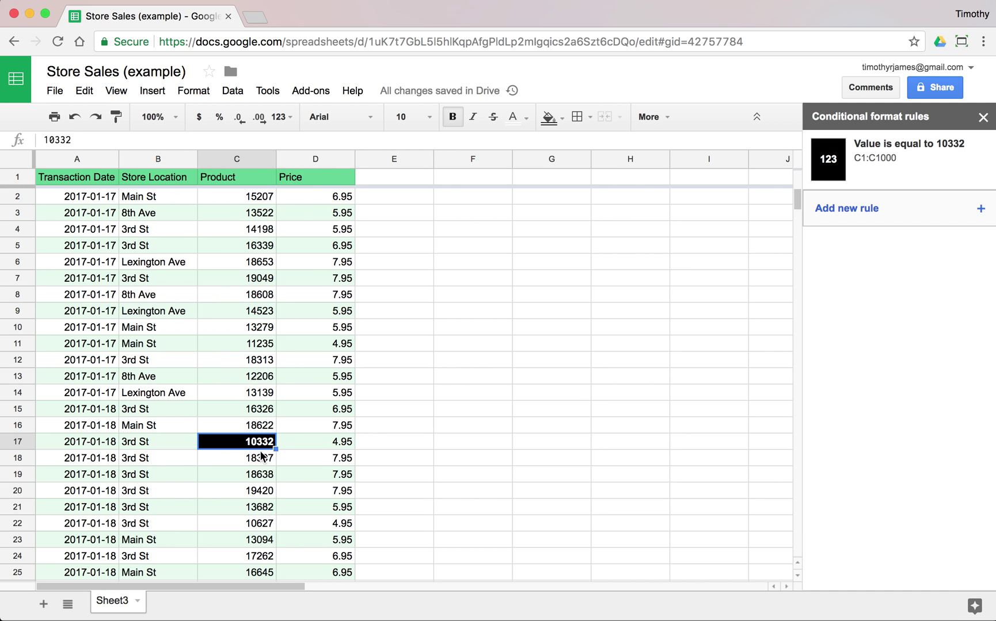
scroll(262, 468, down, 4)
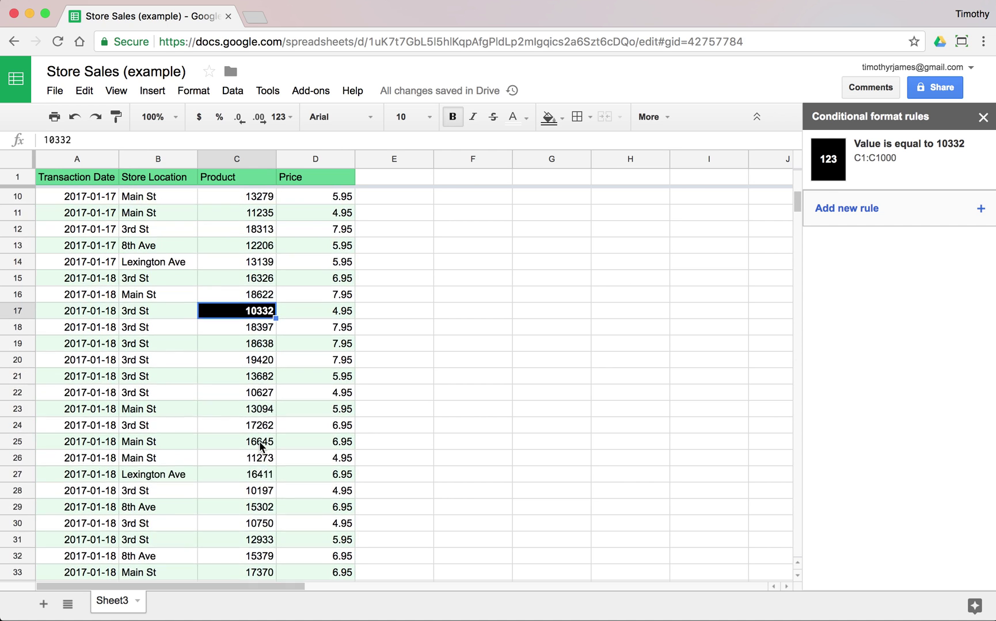
scroll(262, 447, up, 4)
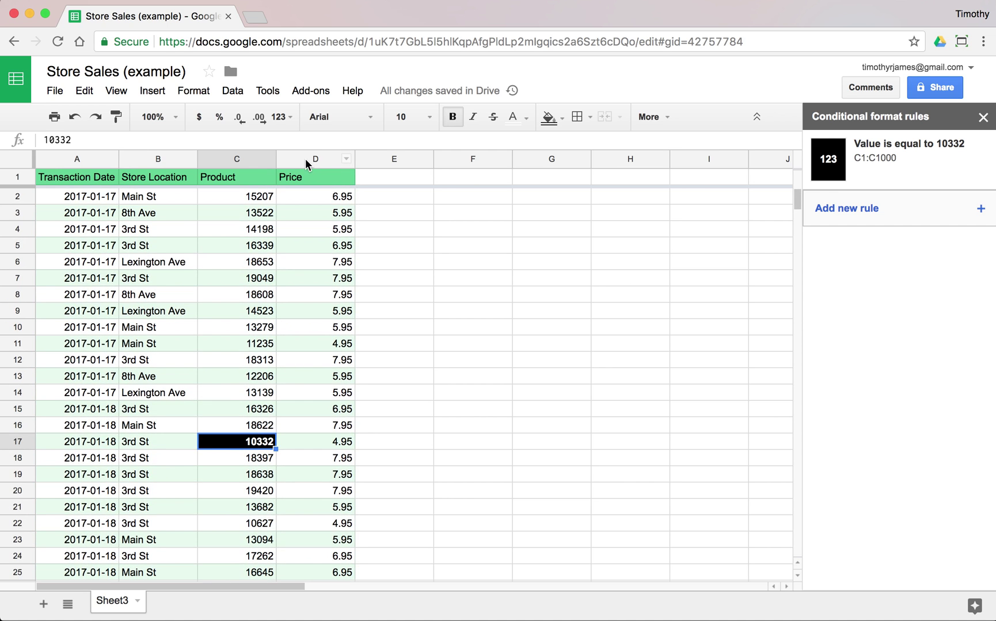
click(308, 161)
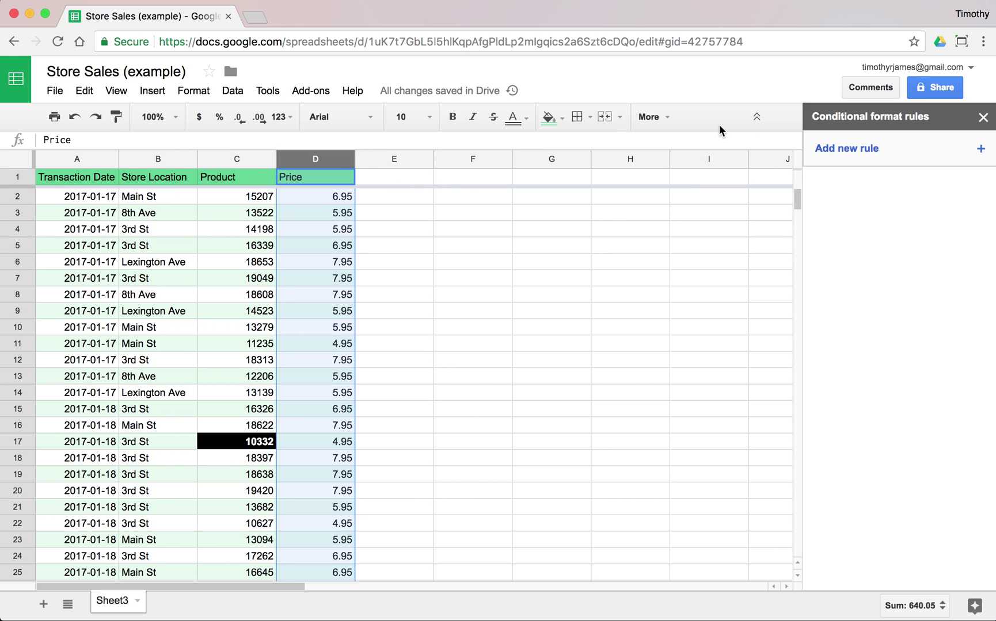
- Add a new colour-scale conditional rule on the Price range D1:D1000
click(892, 159)
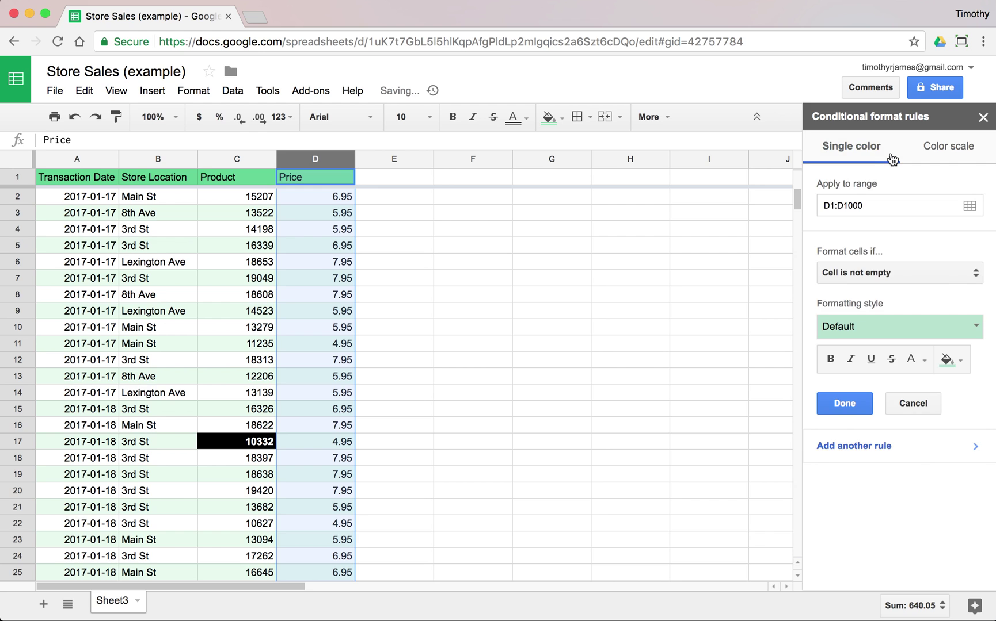
click(945, 150)
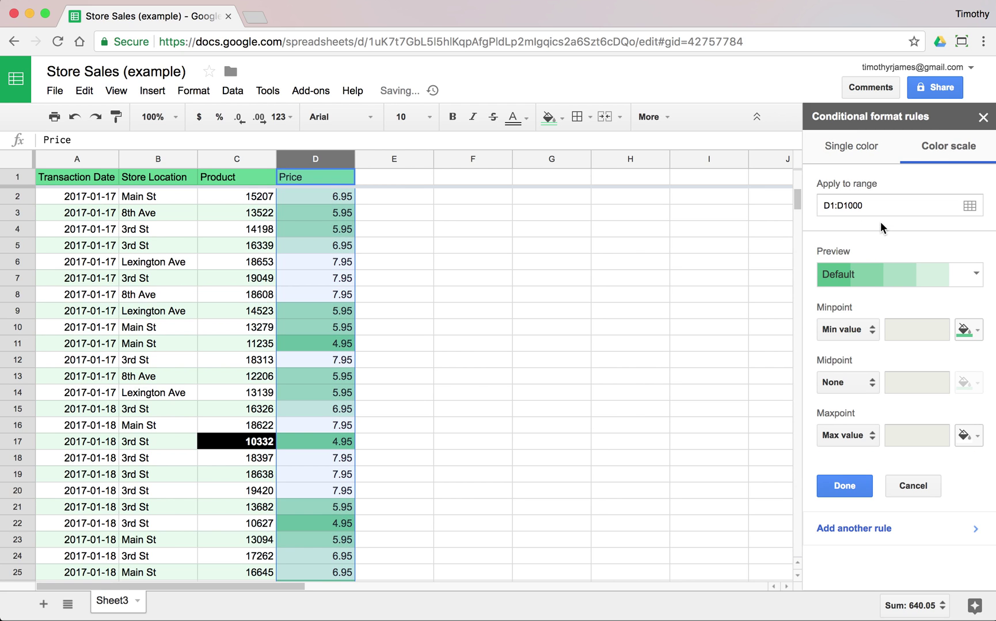
click(910, 205)
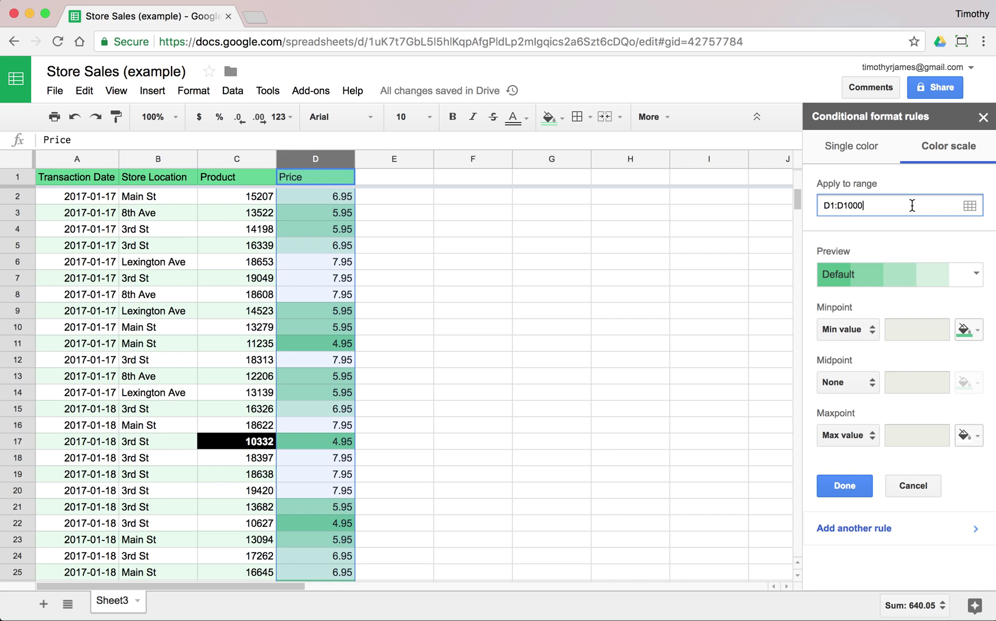
click(969, 205)
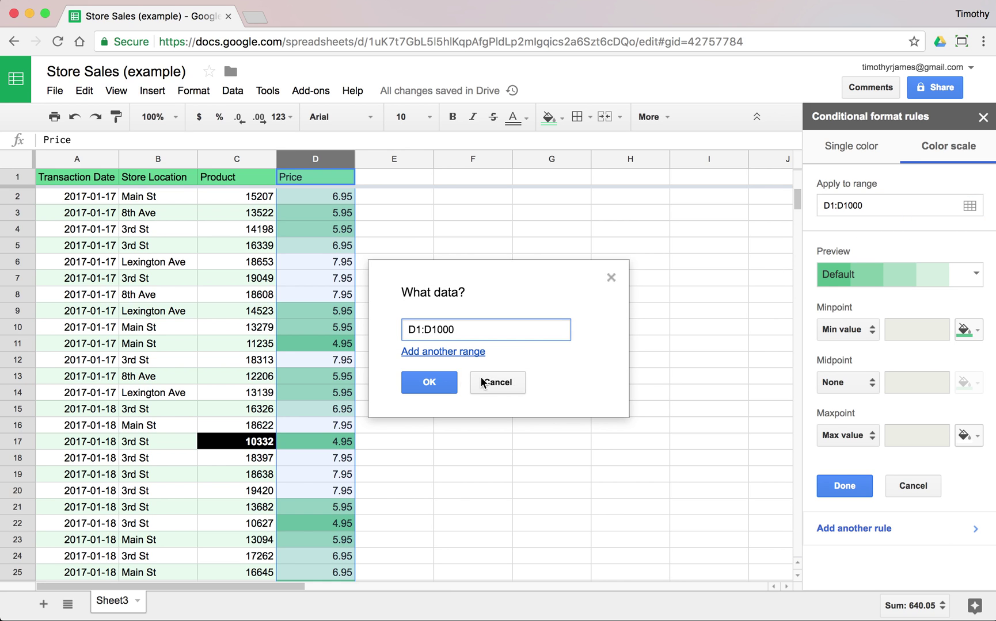
click(427, 382)
- Choose the White to green preset scale and close the conditional formatting panel
click(974, 274)
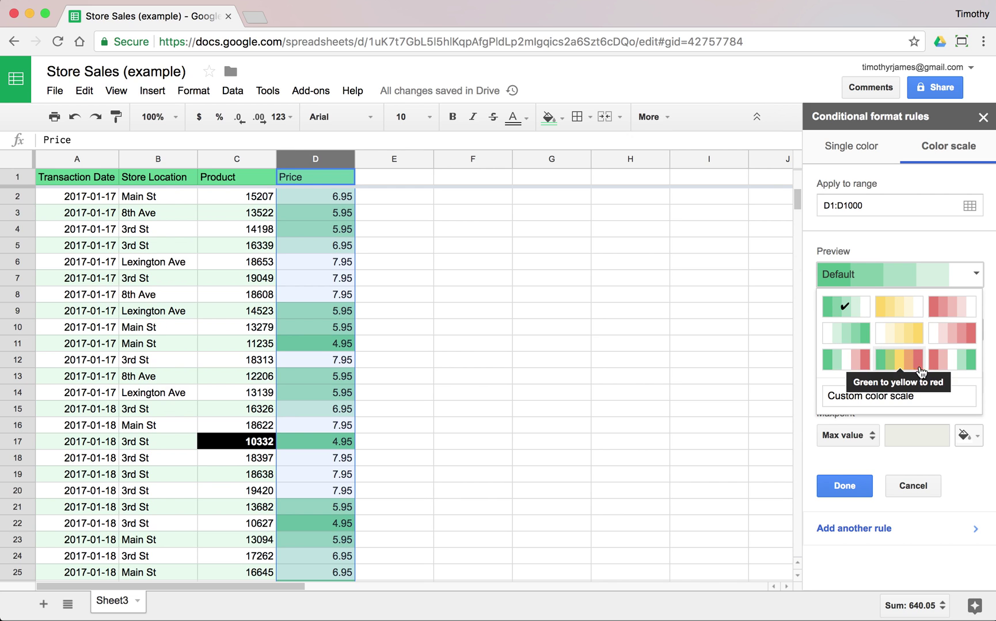
click(835, 335)
click(320, 262)
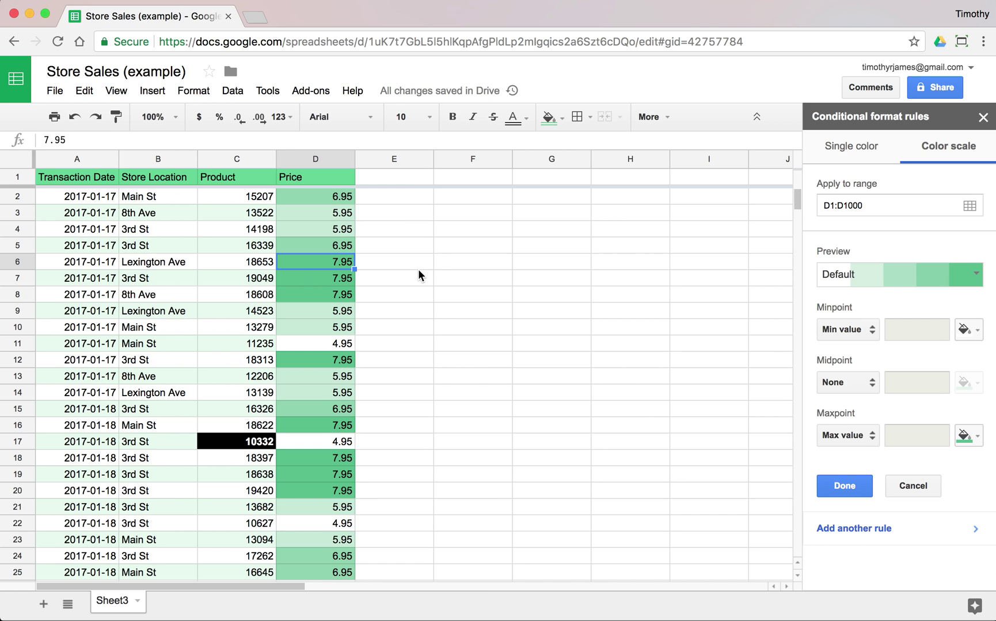
click(380, 264)
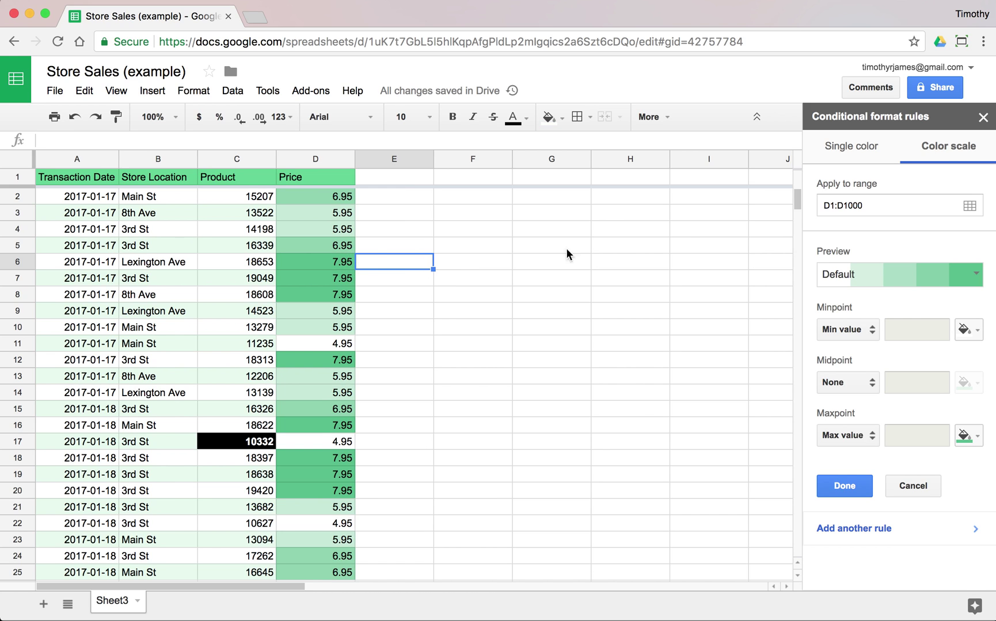
click(982, 118)
click(280, 359)
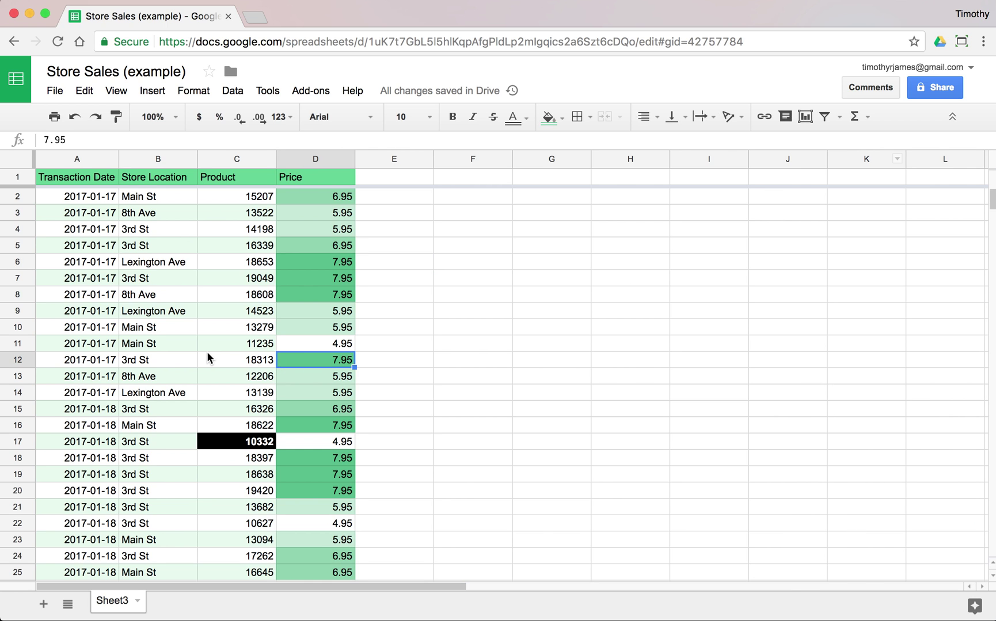
scroll(207, 352, down, 5)
scroll(207, 352, down, 3)
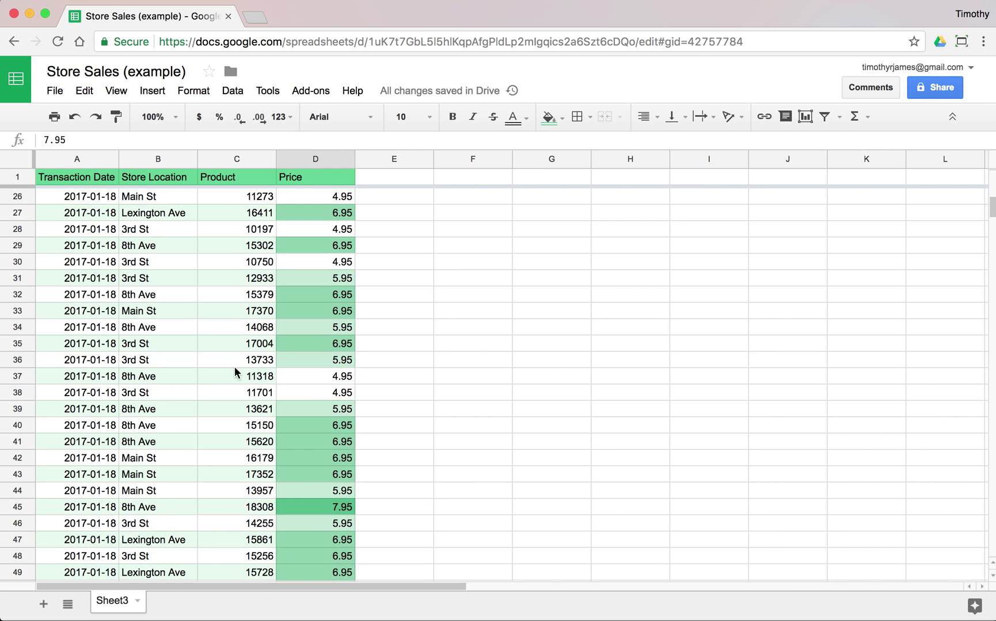
scroll(270, 378, up, 8)
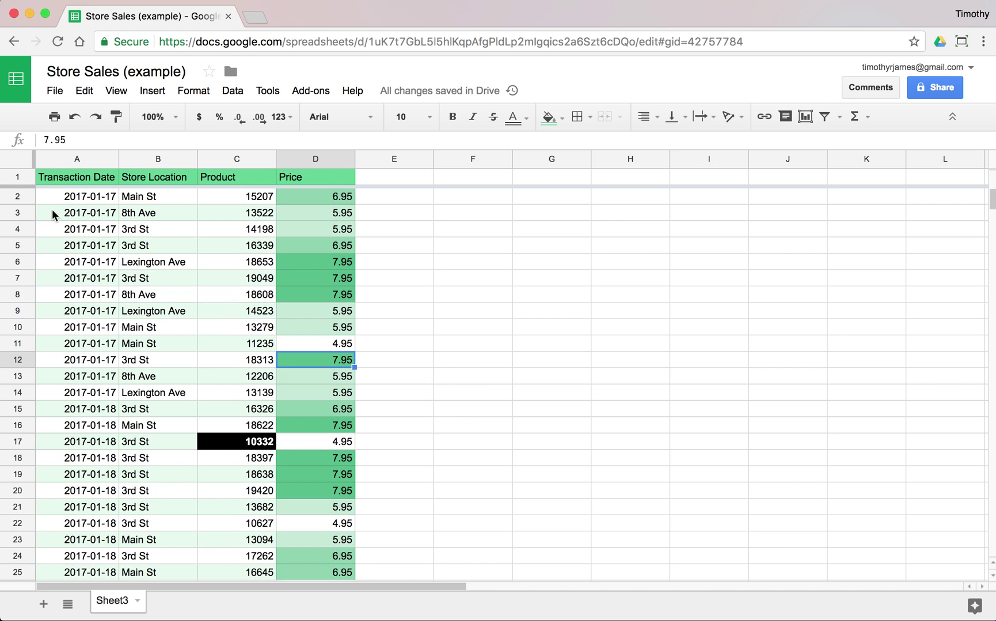
- Select Transaction Date cells A2:A1000 and start a Date data-validation rule
click(57, 196)
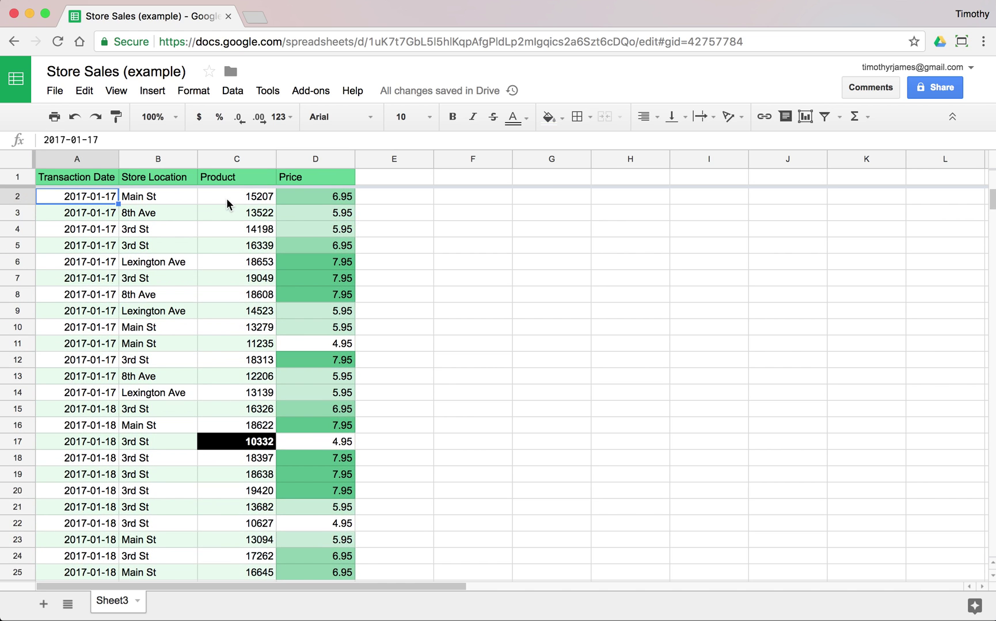
key(super+shift+Down)
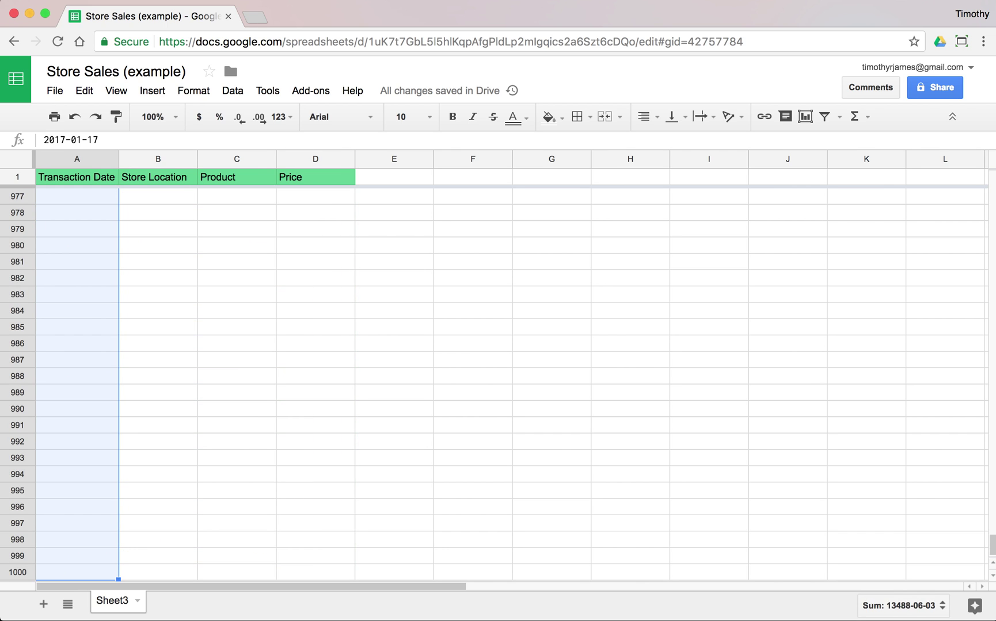
click(232, 93)
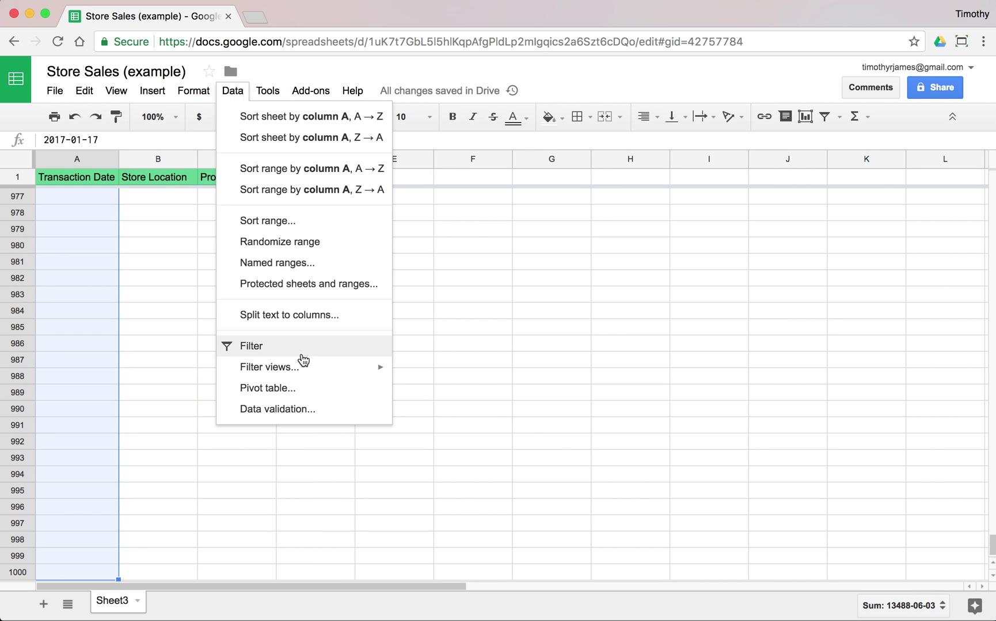
click(297, 409)
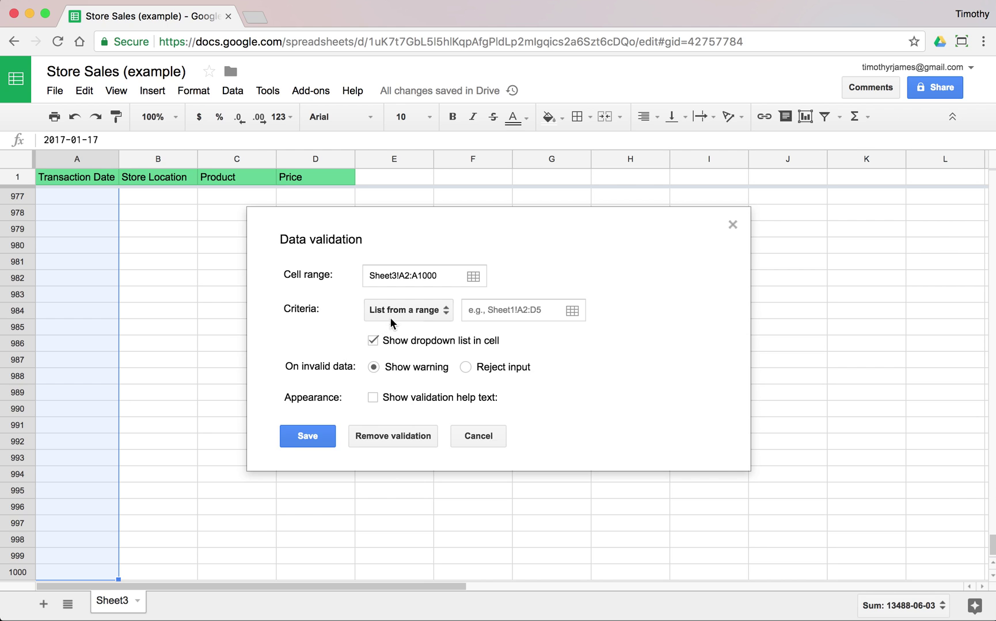
click(429, 314)
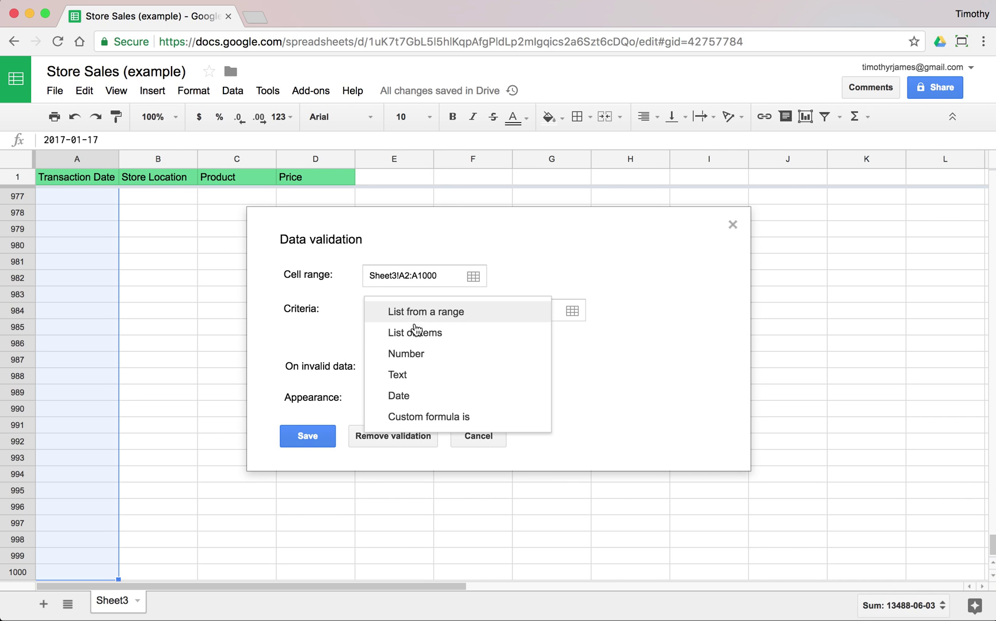
click(417, 394)
- Require dates on or after January 17, 2017, show help text, and save the rule
click(467, 310)
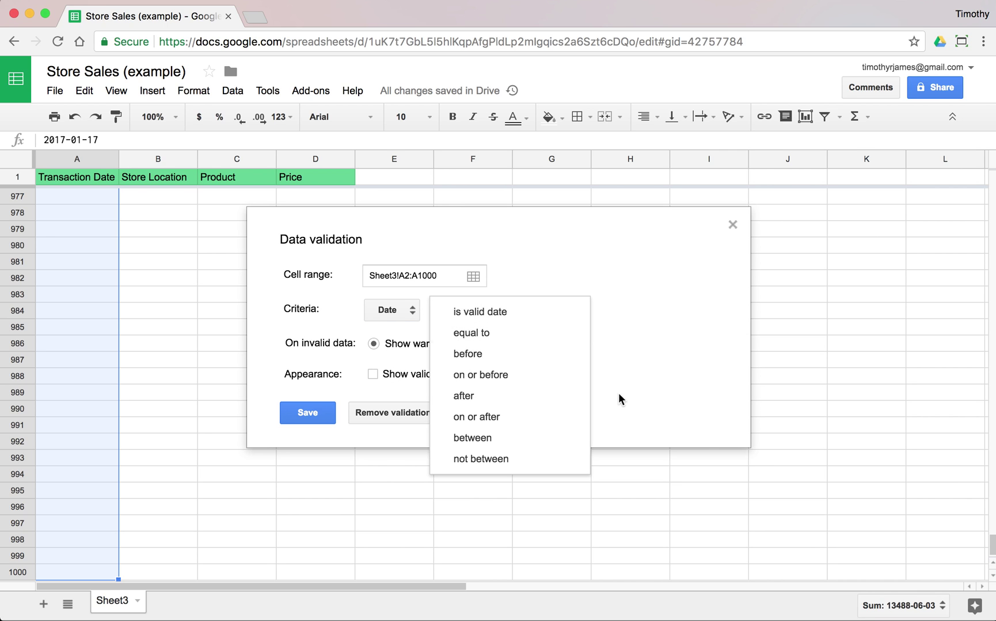
click(510, 380)
click(470, 311)
click(486, 351)
scroll(78, 246, up, 20)
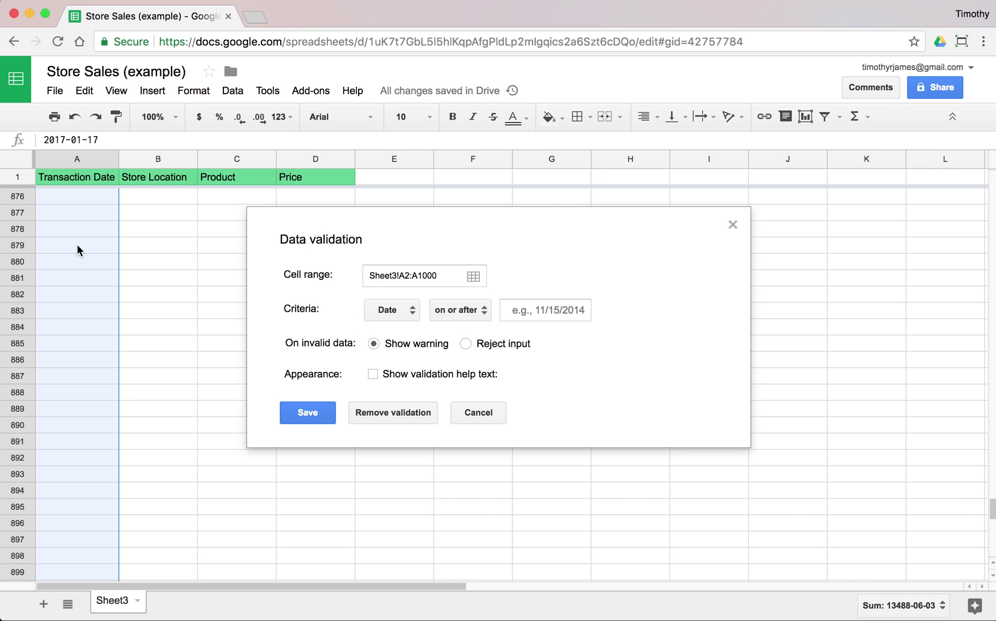
click(78, 246)
key(super+Up)
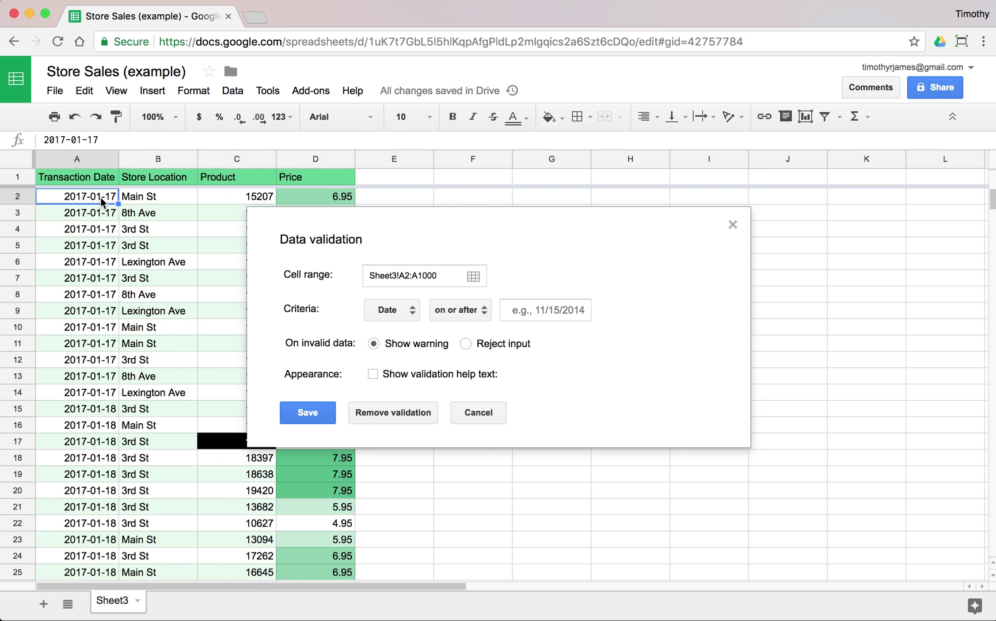
click(562, 311)
text(January 17, 2017)
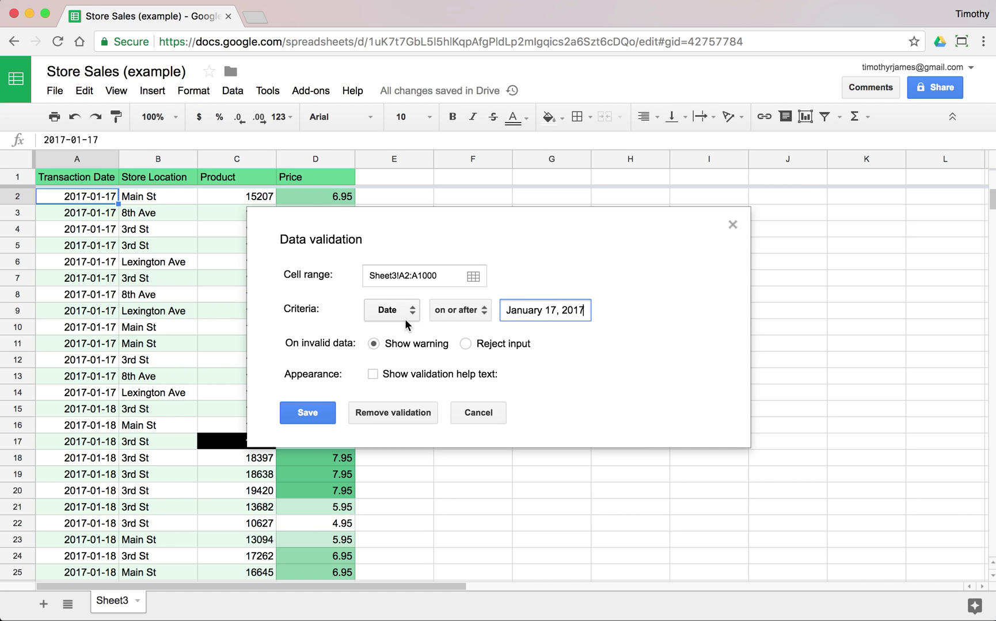
click(439, 368)
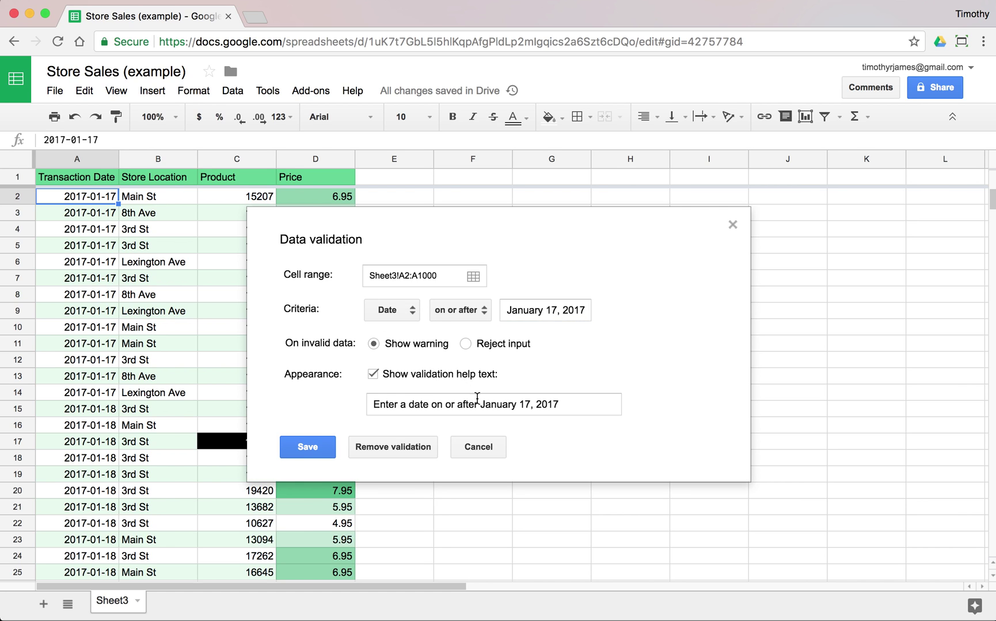
click(316, 451)
scroll(91, 245, down, 8)
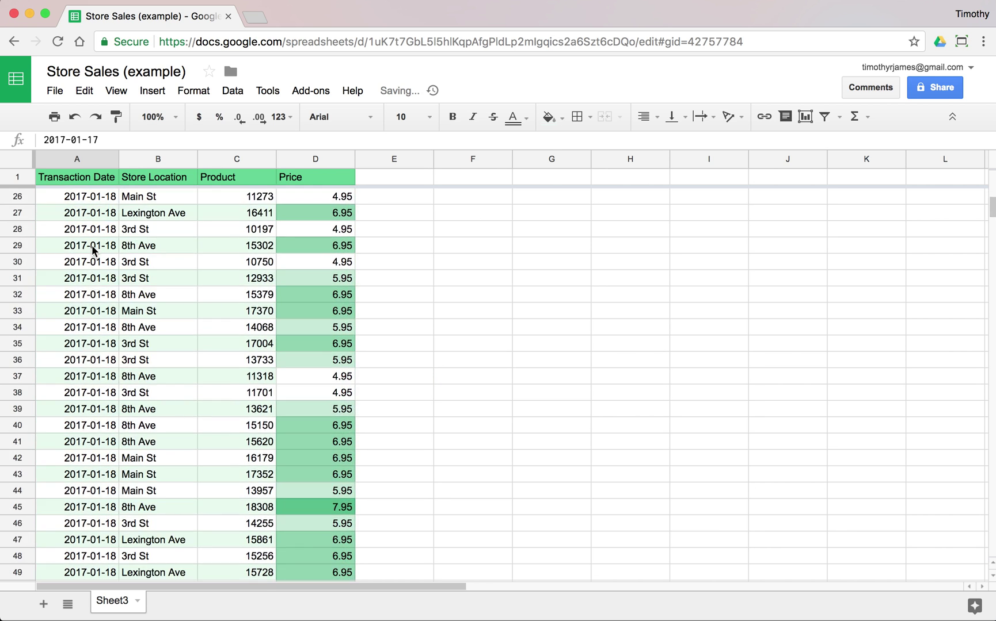
scroll(92, 245, down, 20)
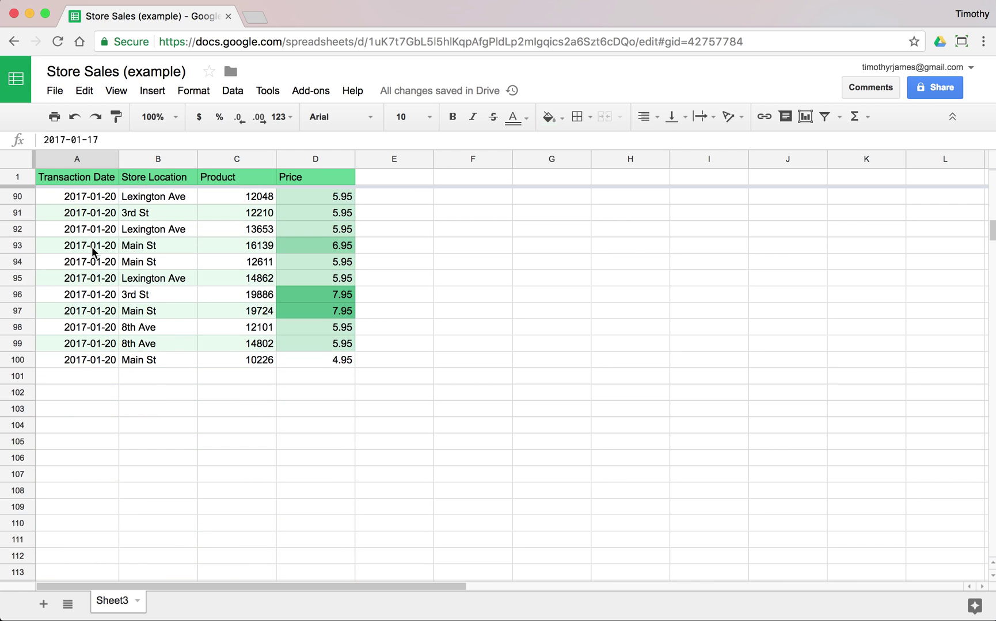
click(95, 369)
text(1/)
key(BackSpace)
key(BackSpace)
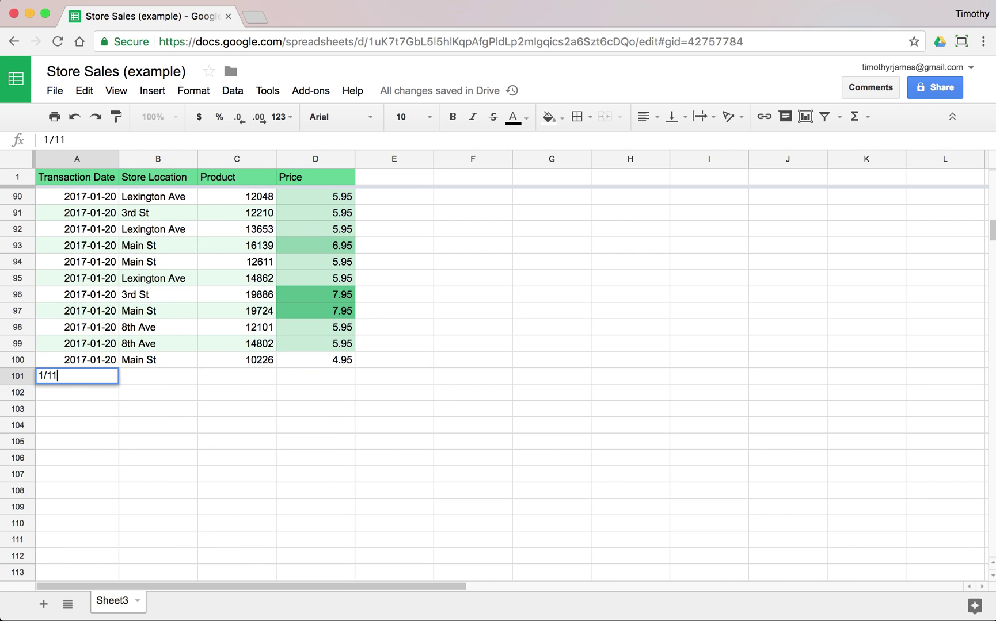
key(Return)
click(76, 376)
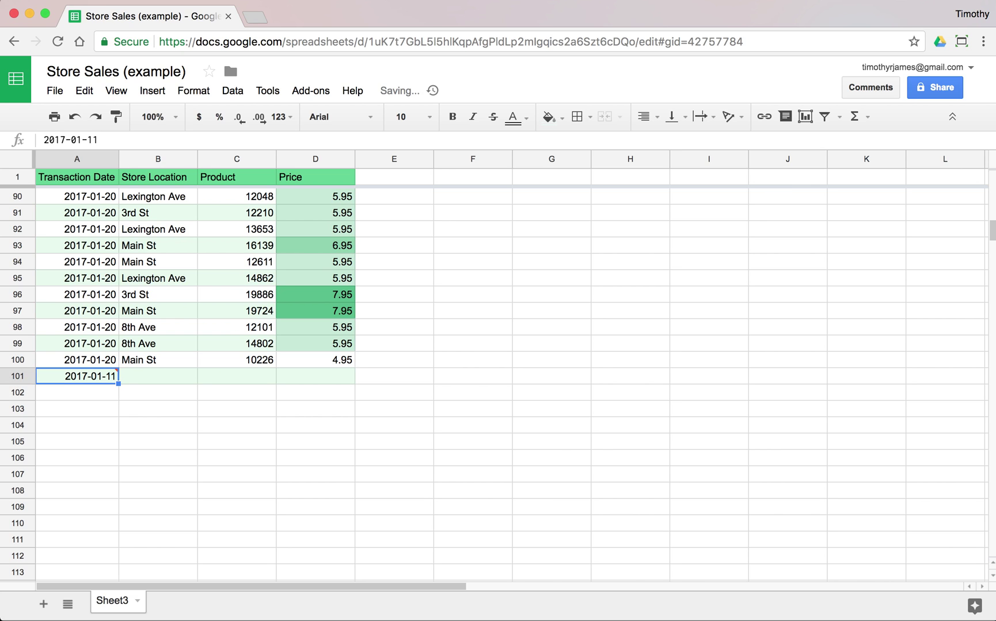
key(Delete)
click(161, 376)
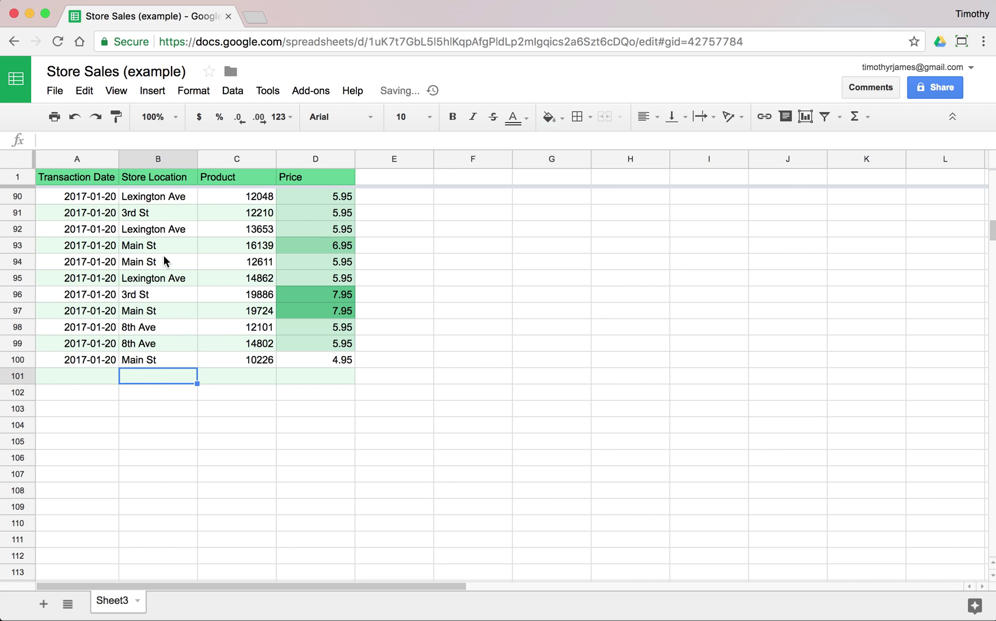
- Select the Store Location cells B2:B1000
scroll(185, 231, up, 15)
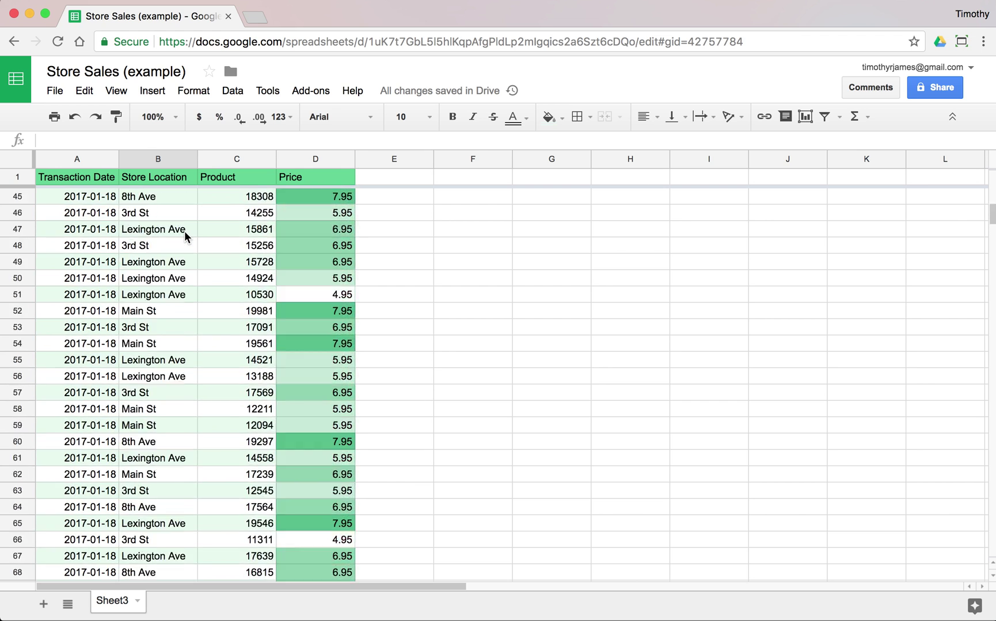
scroll(184, 232, right, 10)
scroll(169, 209, left, 10)
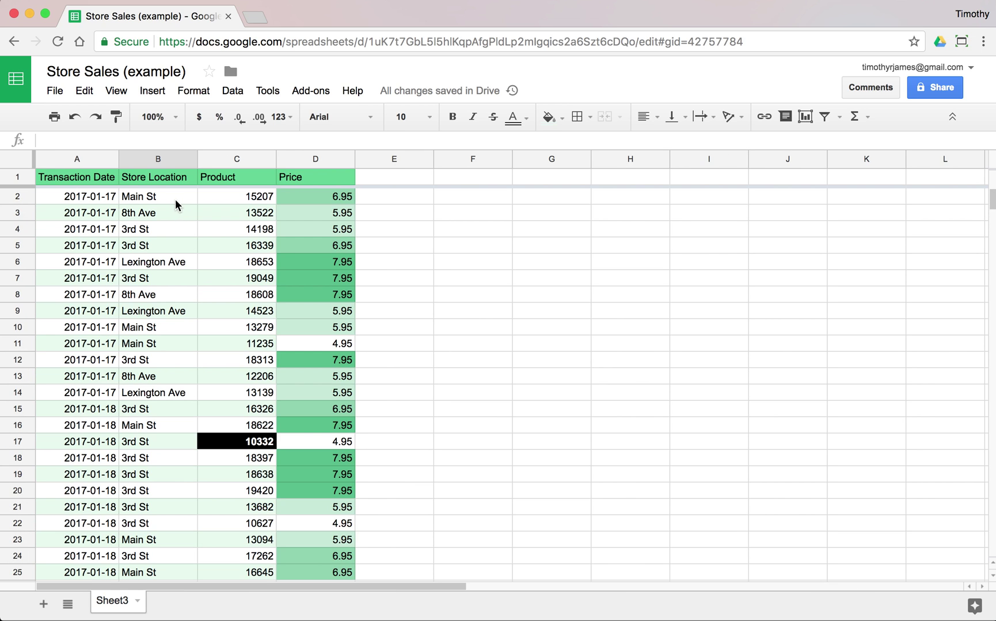
click(175, 199)
scroll(194, 265, down, 4)
scroll(186, 262, up, 4)
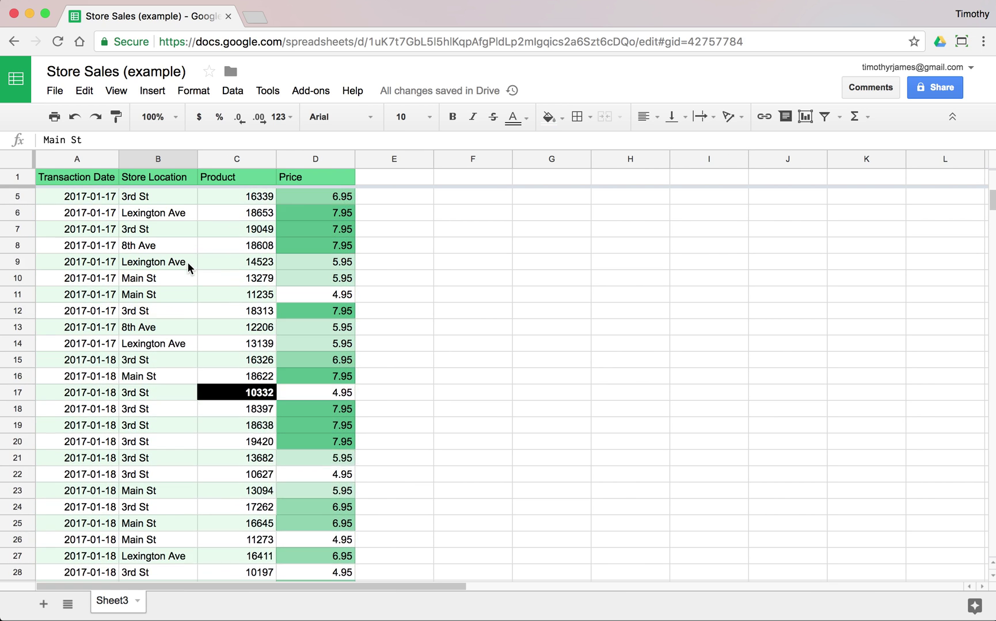
key(shift+Down)
key(shift+Down)
key(shift+Down)
key(shift+Down)
key(shift+Down)
key(shift+Down)
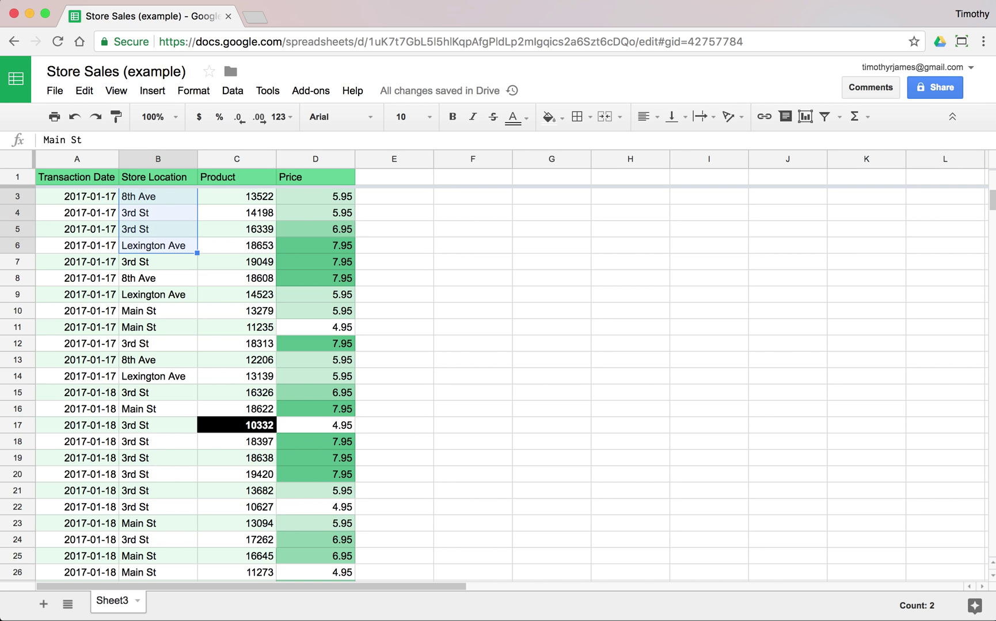
key(super+shift+Down)
scroll(495, 368, down, 1)
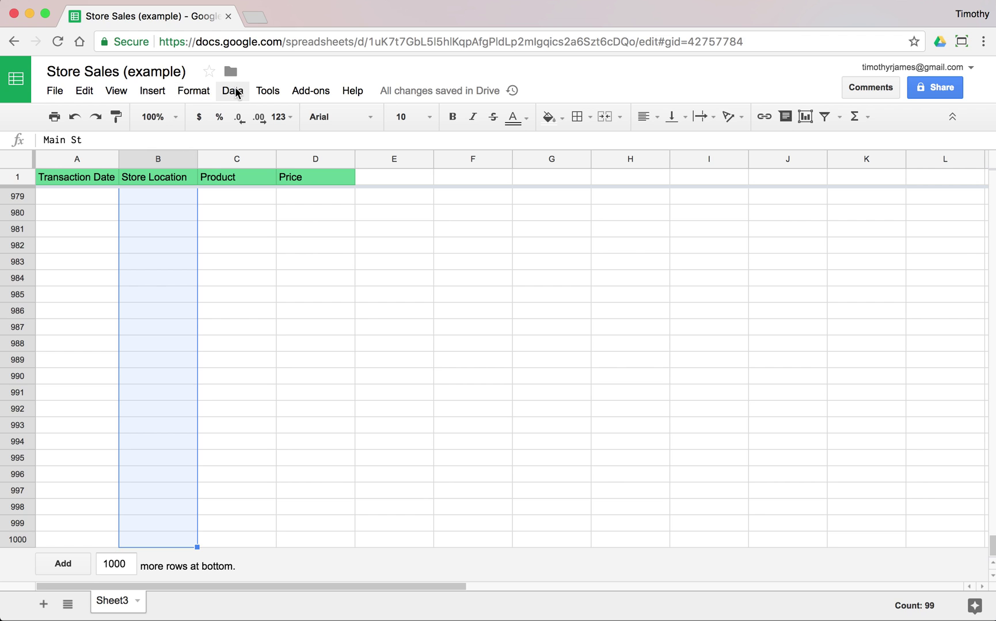
scroll(180, 375, up, 10)
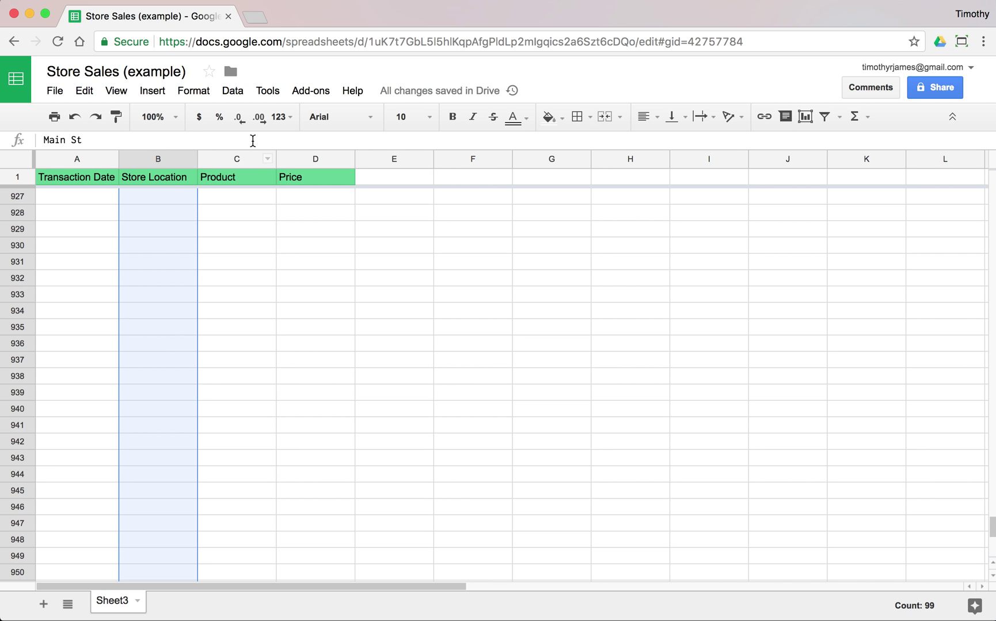
scroll(144, 249, up, 3)
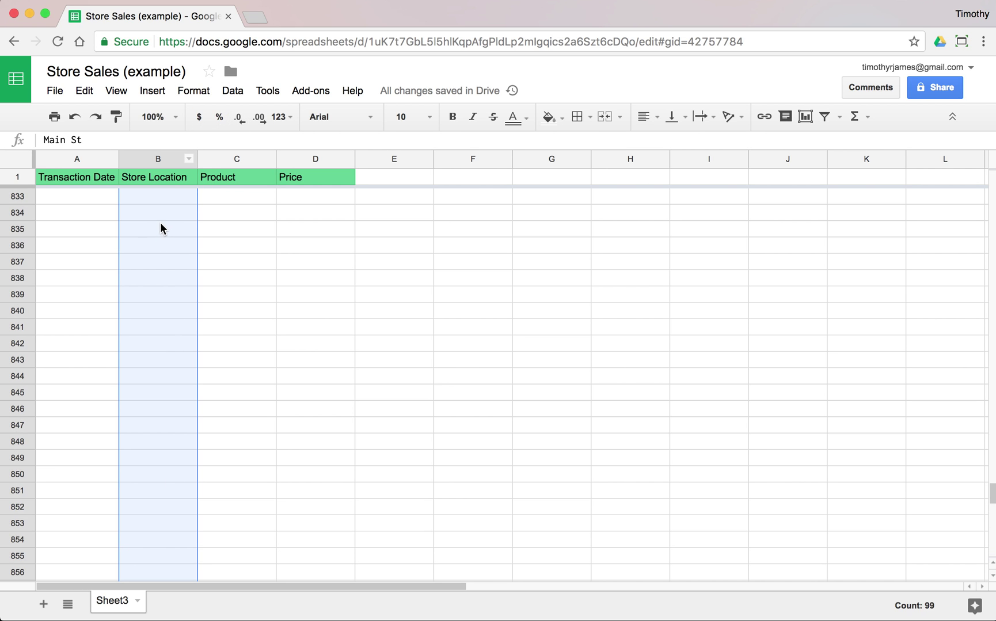
- Validate them as a list of Main St, 8th Ave, Lexington Ave, 3rd St, rejecting other input
click(233, 93)
click(270, 409)
scroll(158, 282, up, 6)
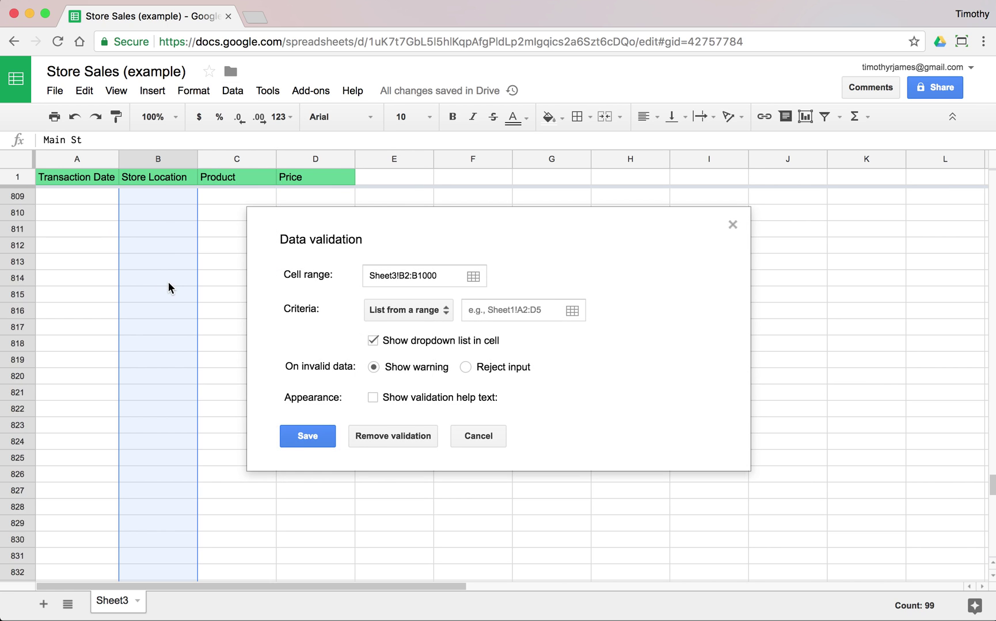
click(432, 313)
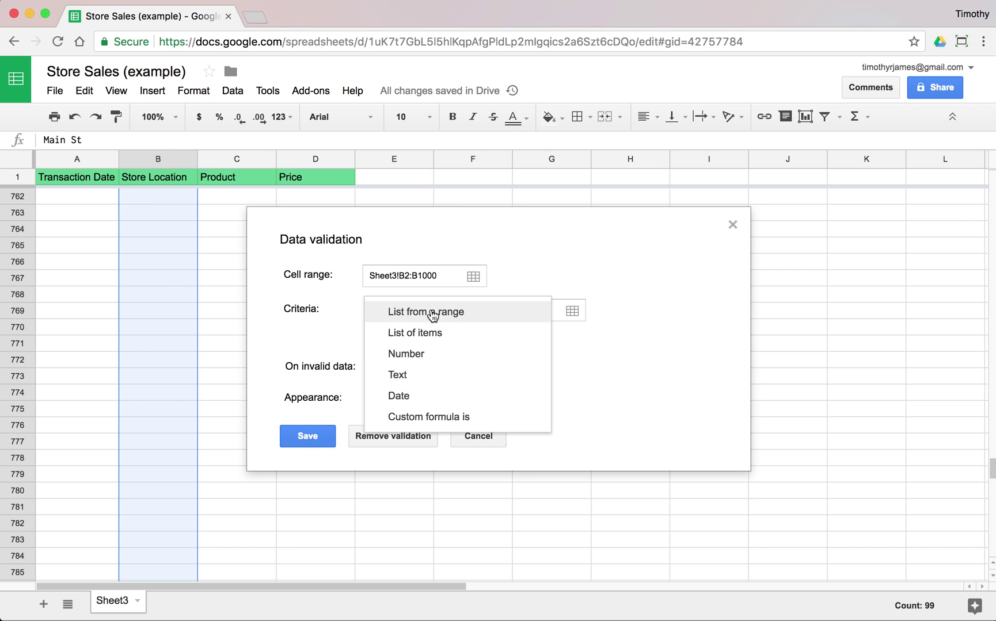
click(432, 334)
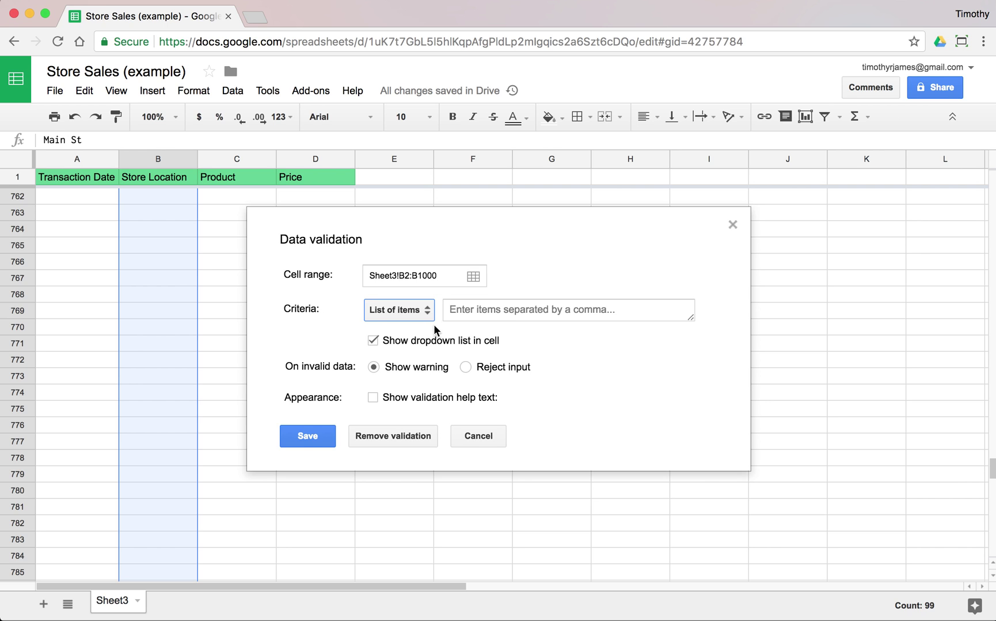
drag(992, 466, 981, 172)
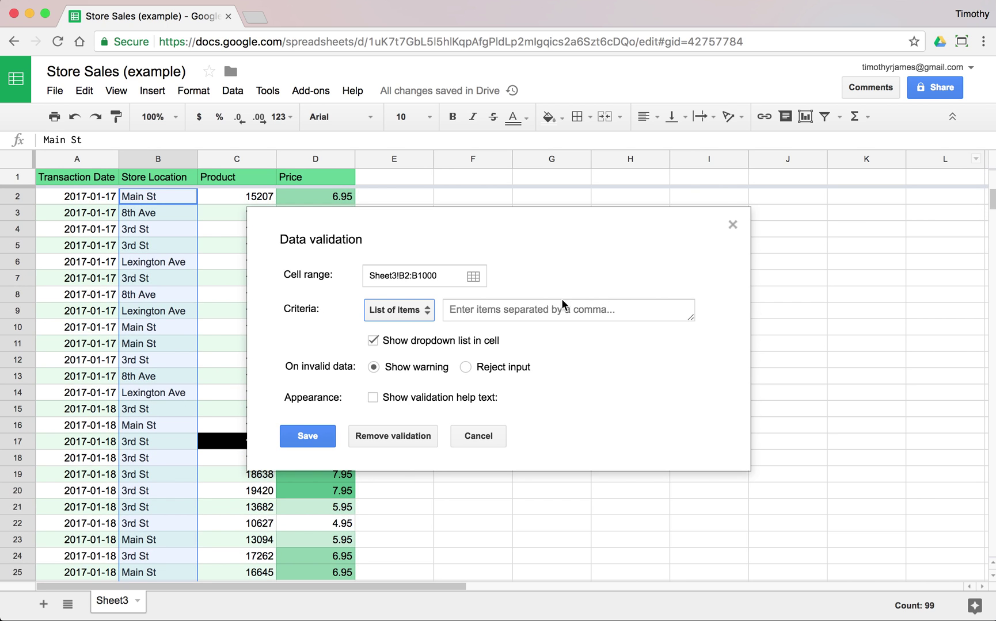
click(497, 311)
text(Main)
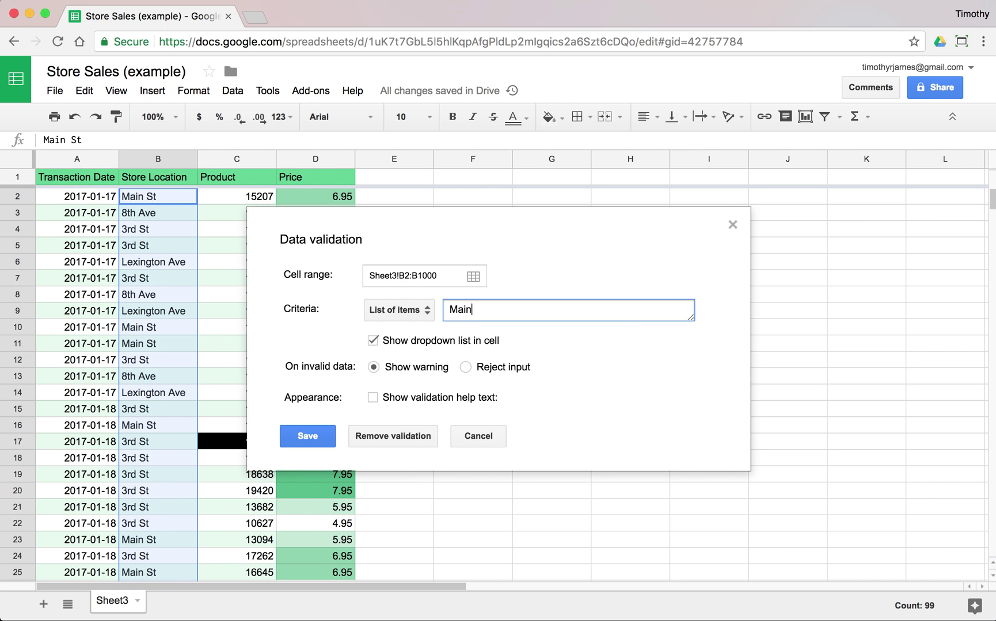
text( St,8th Ave,Lexington)
key(BackSpace)
key(BackSpace)
text(ton)
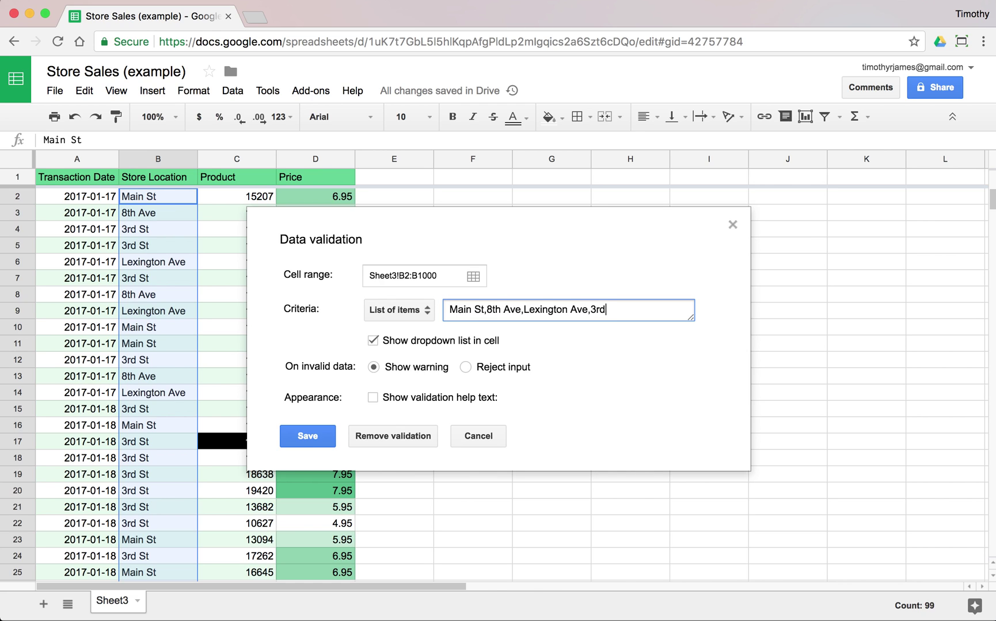
click(465, 367)
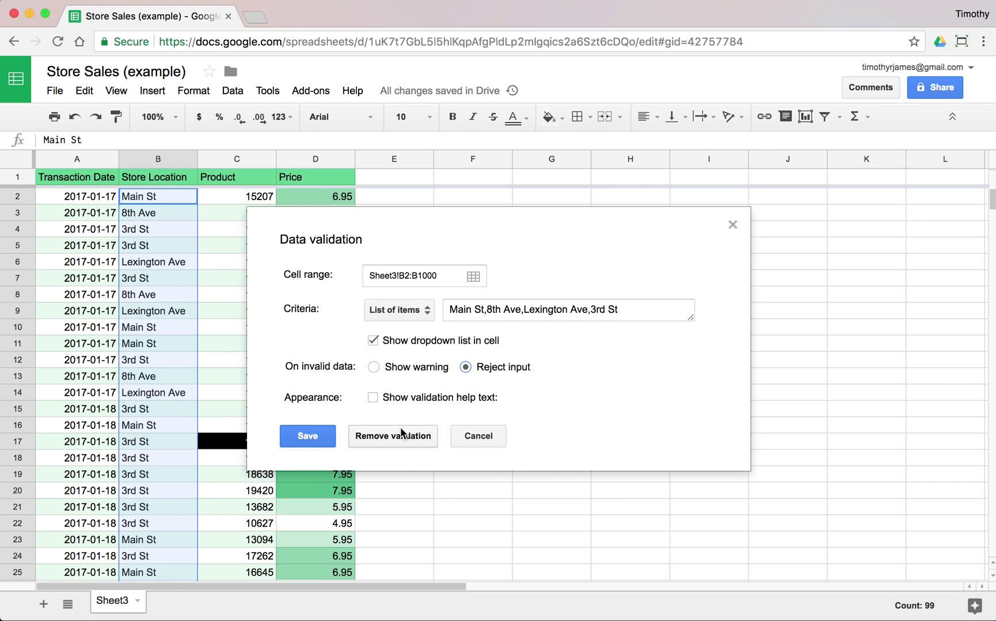
click(323, 438)
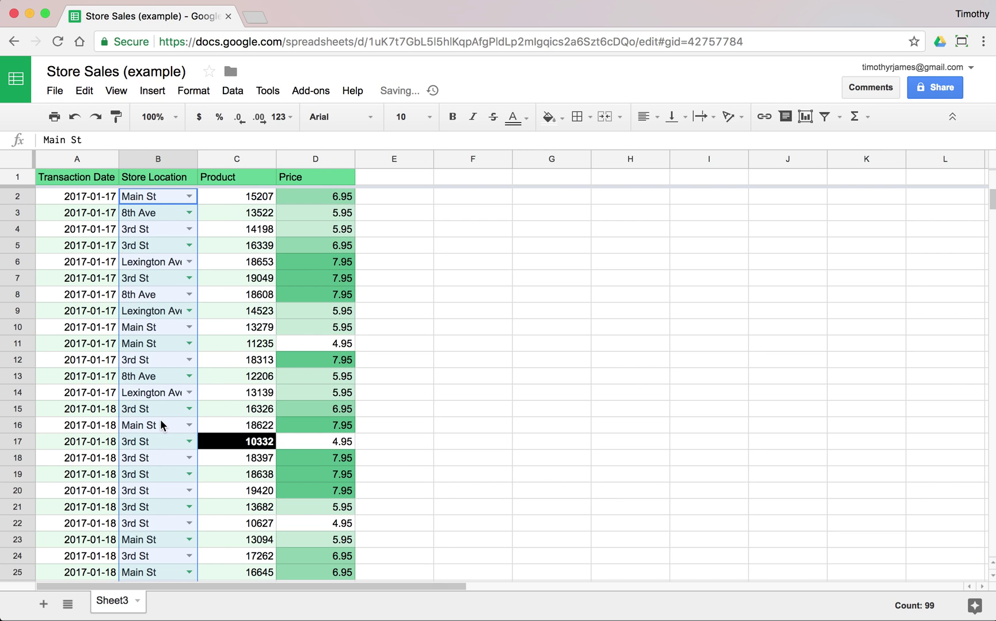
- Select Product cells C2:C1000 and start a Number data-validation rule
scroll(162, 418, down, 5)
scroll(165, 425, down, 16)
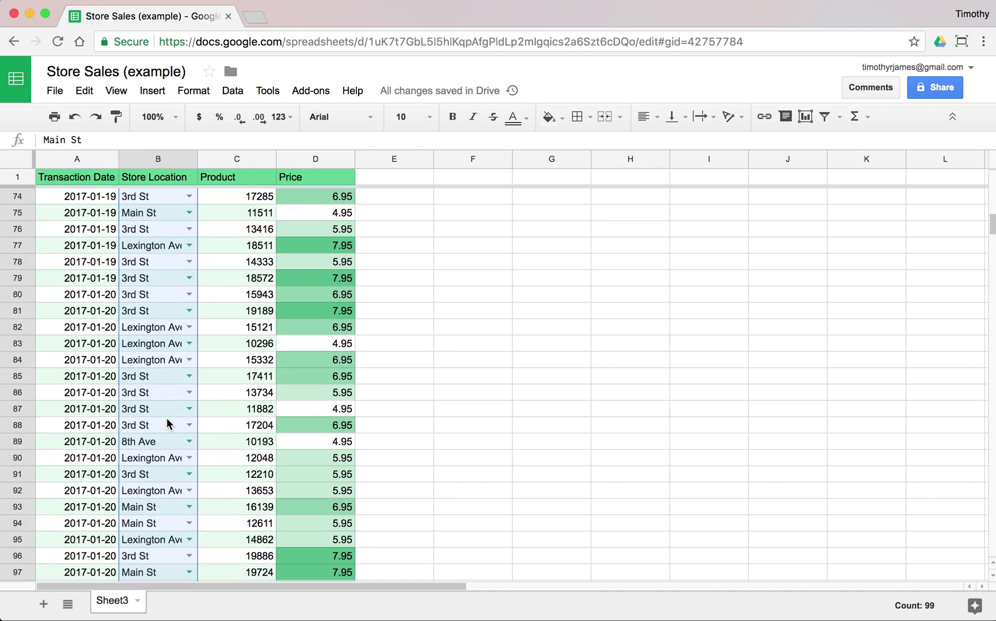
scroll(167, 418, down, 1)
click(261, 363)
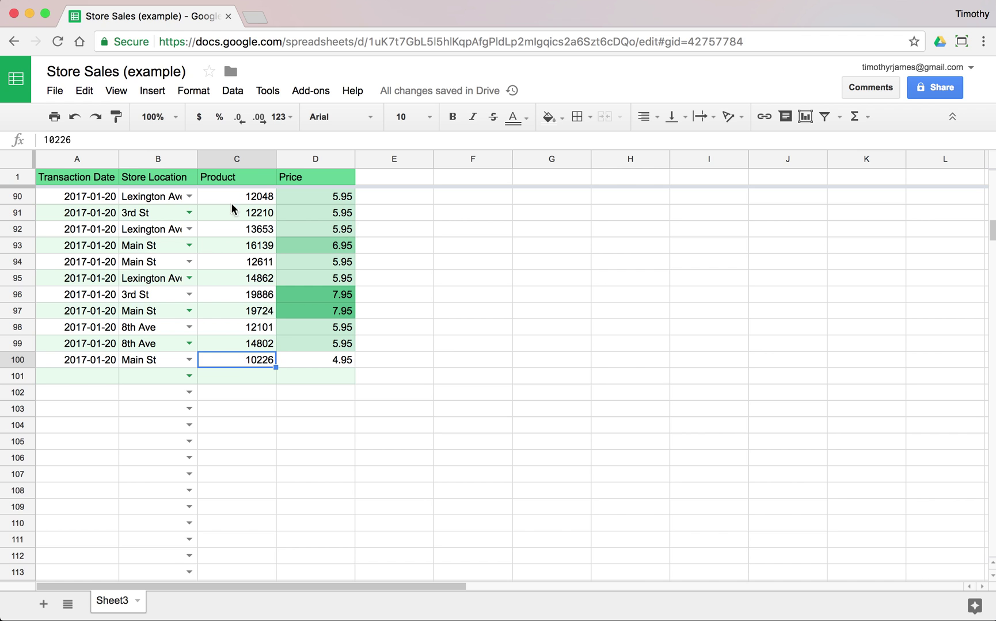
scroll(254, 205, up, 20)
click(249, 197)
key(super+shift+Down)
key(super+shift+Down)
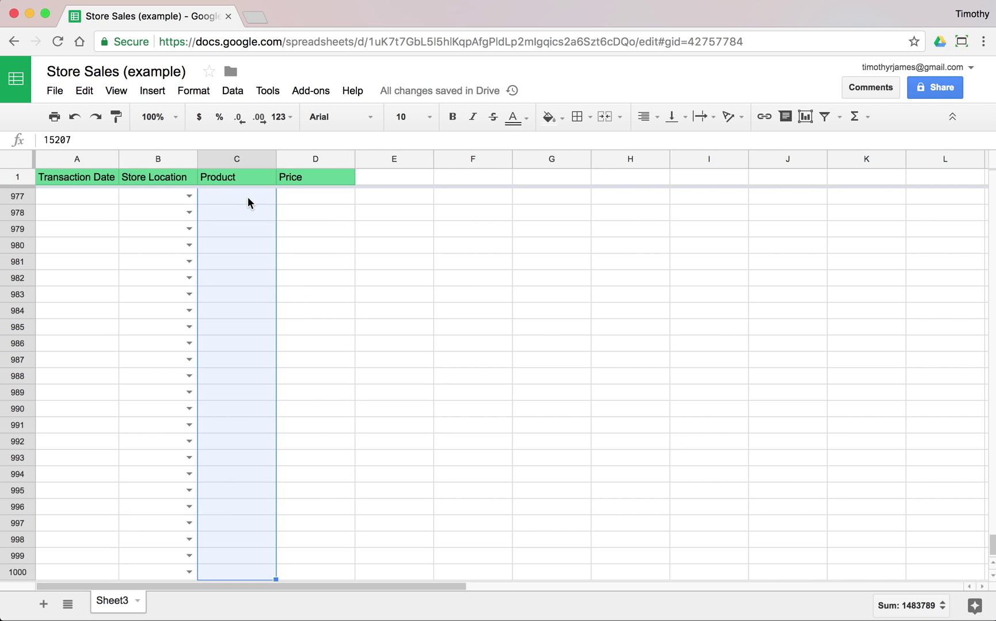
click(232, 92)
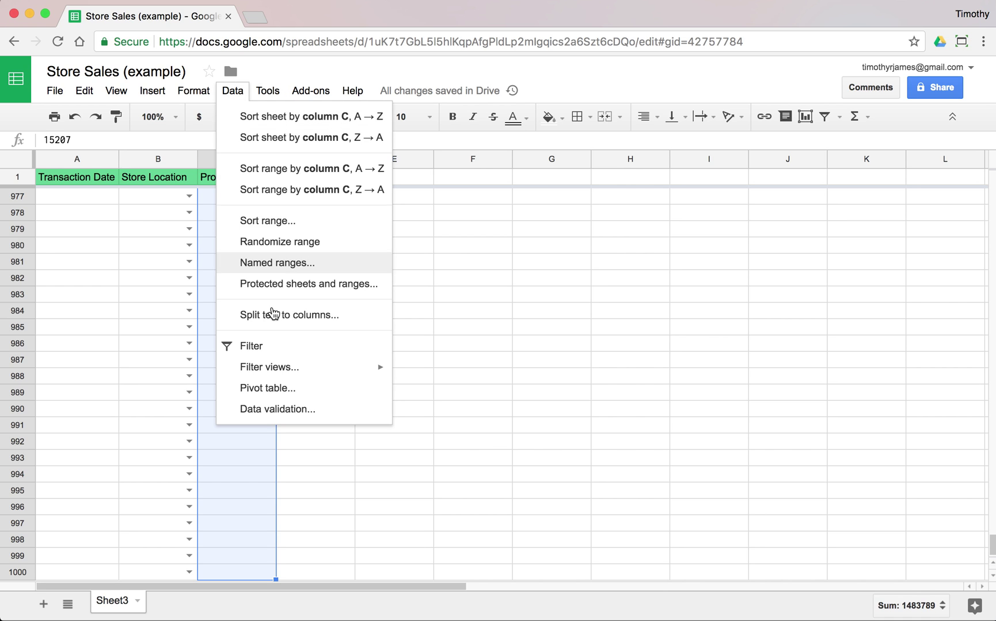
click(319, 410)
click(427, 318)
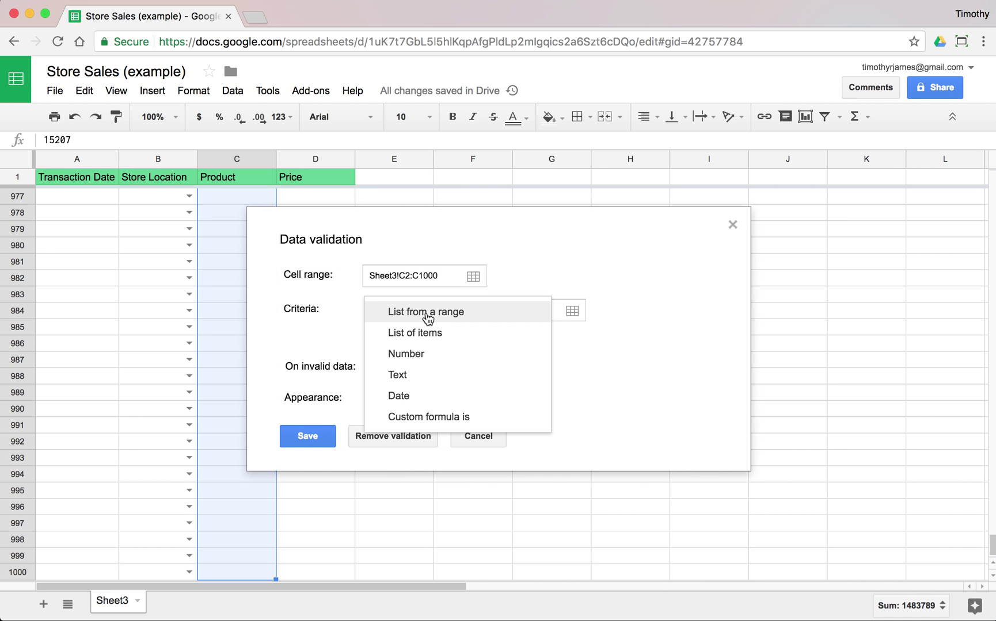
click(422, 356)
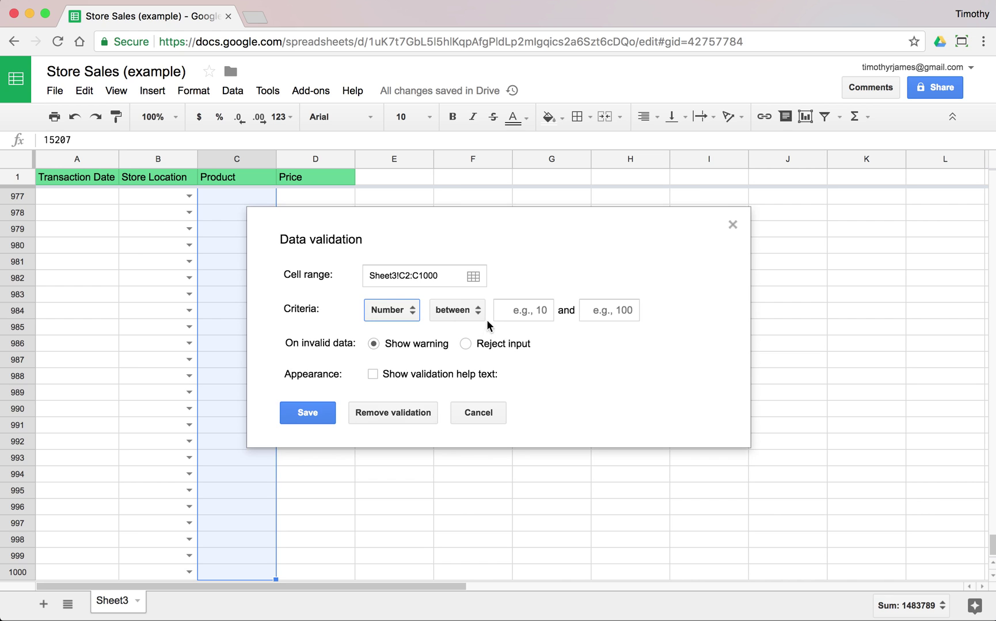
- Require numbers between 10000 and 99999 and reject input outside that range
click(536, 310)
scroll(162, 268, up, 10)
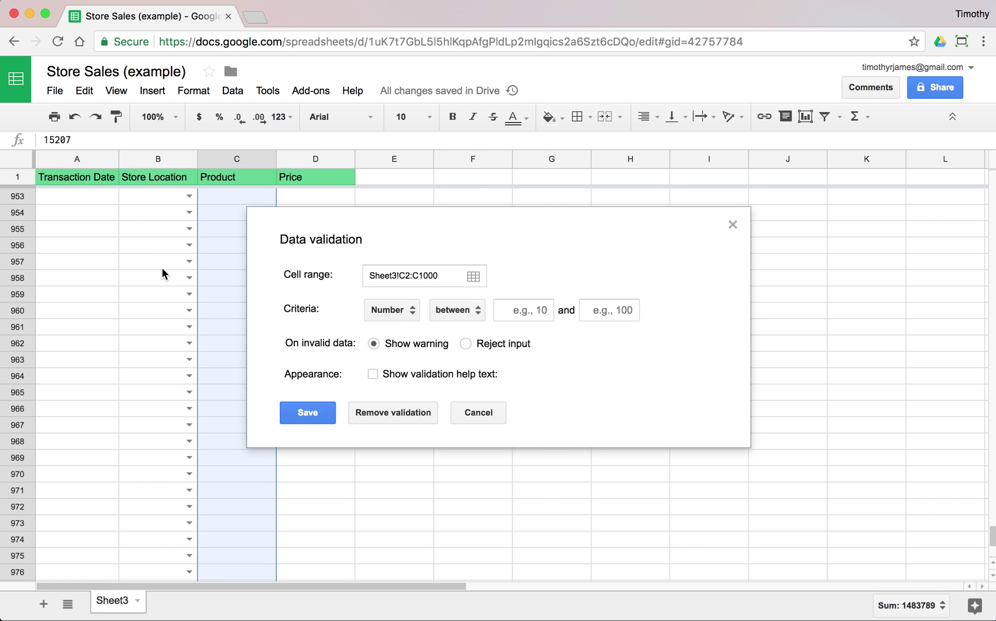
drag(992, 514, 980, 185)
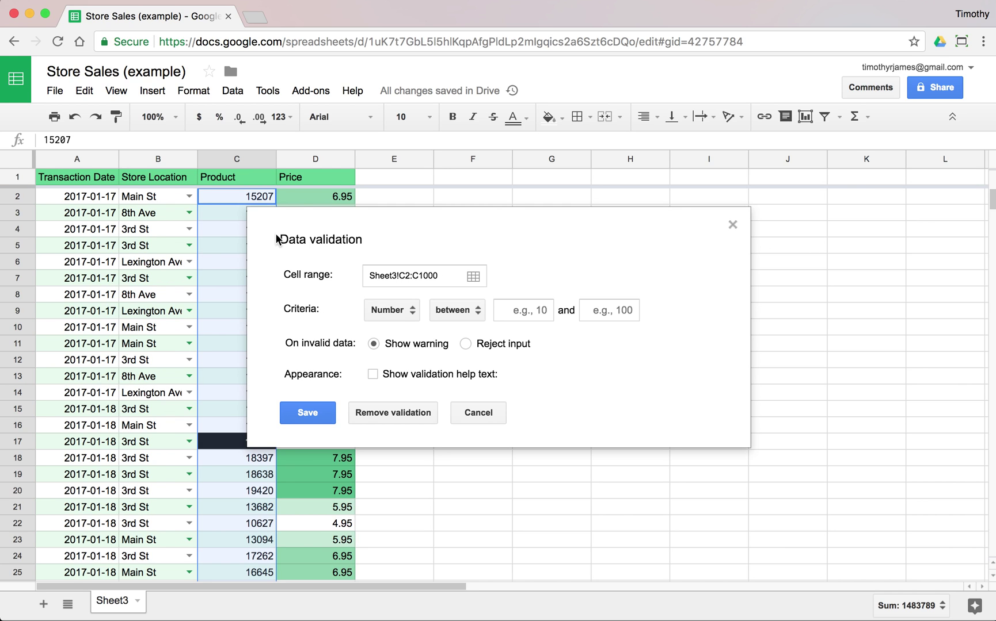
click(514, 312)
text(10000)
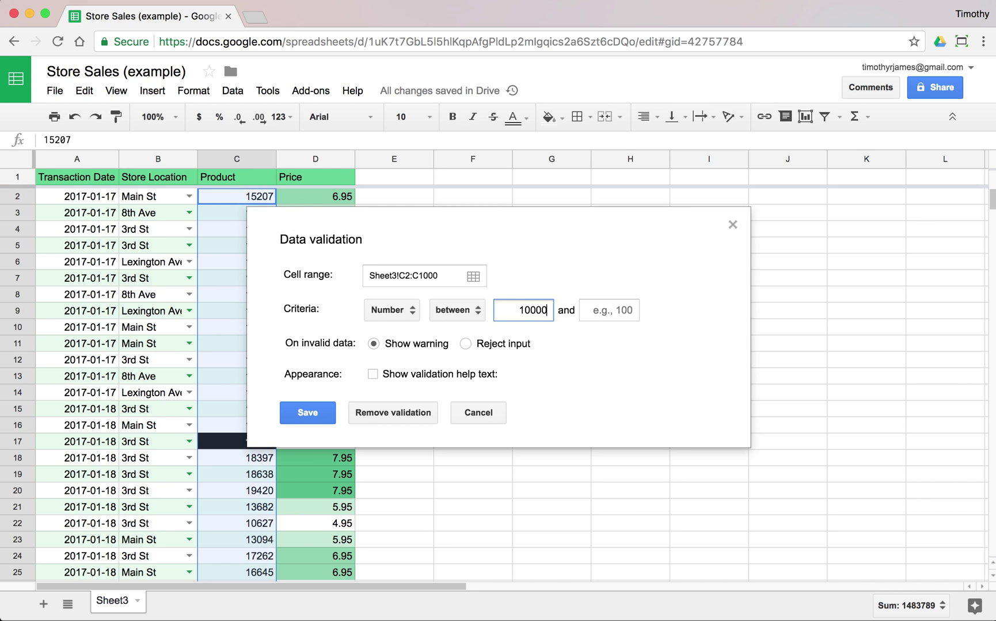
key(Tab)
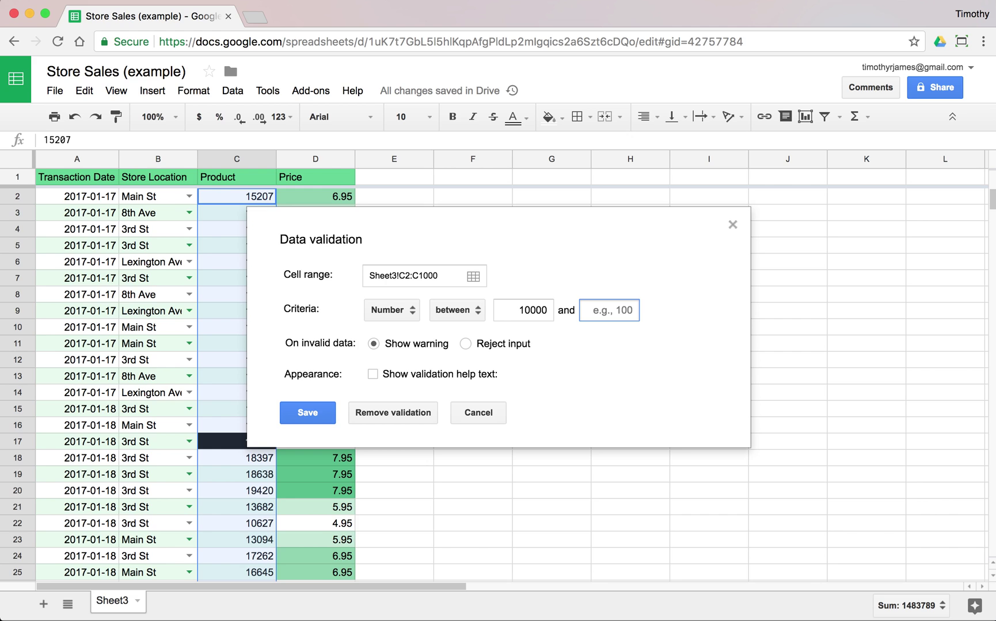
text(99999)
click(466, 344)
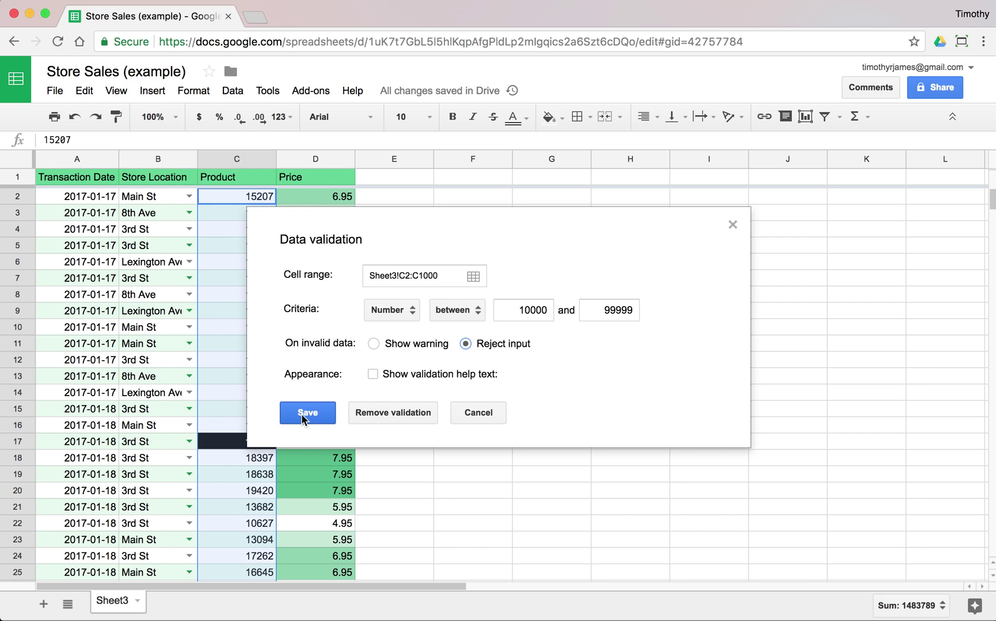
- Show help text reworded to ask for a valid product code, and save the rule
click(426, 376)
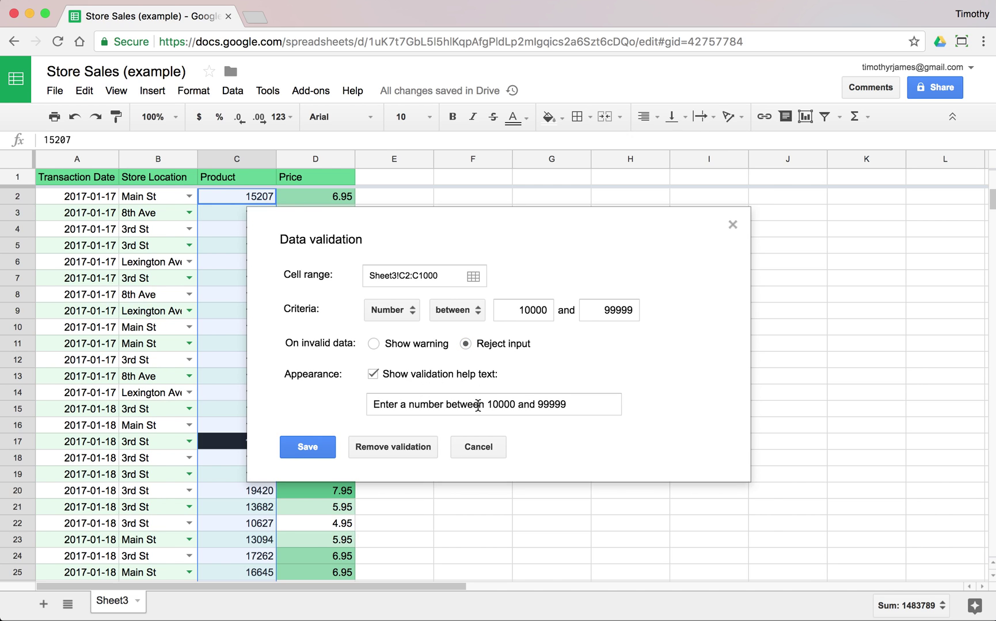
double_click(506, 406)
click(487, 405)
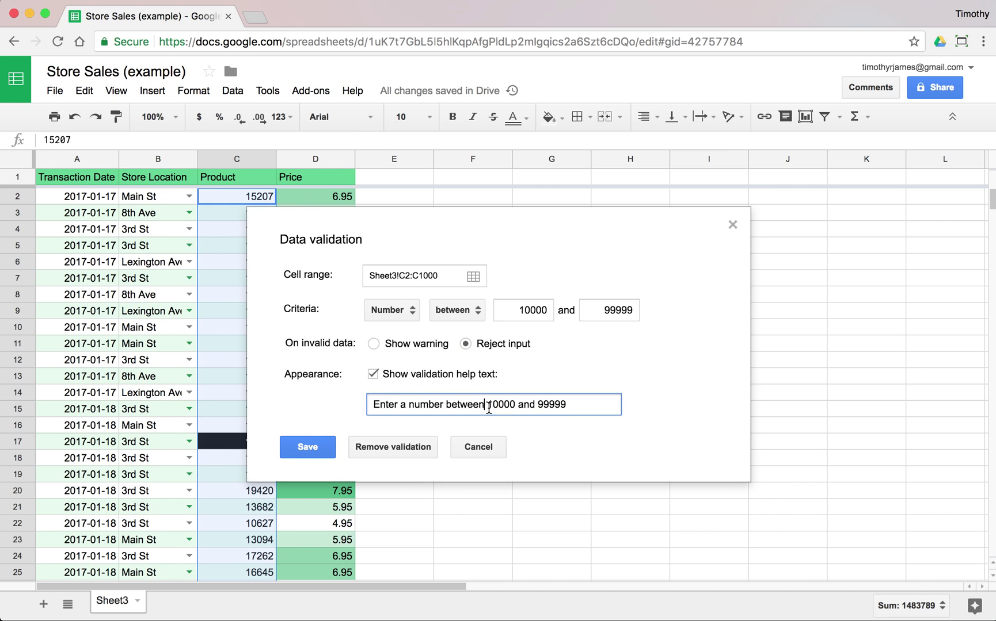
double_click(421, 405)
text(valid product d)
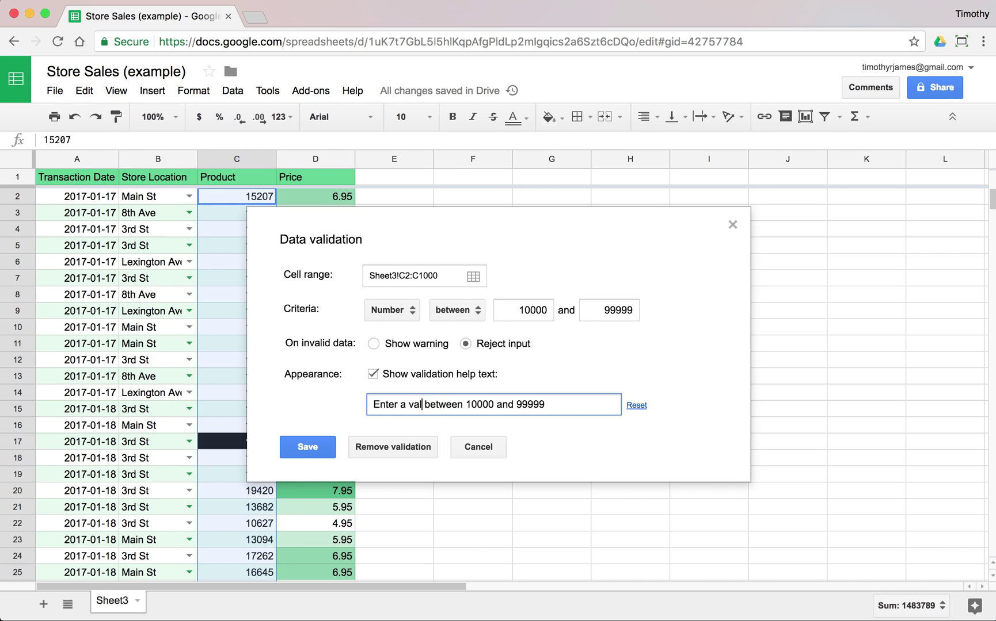
text(ode)
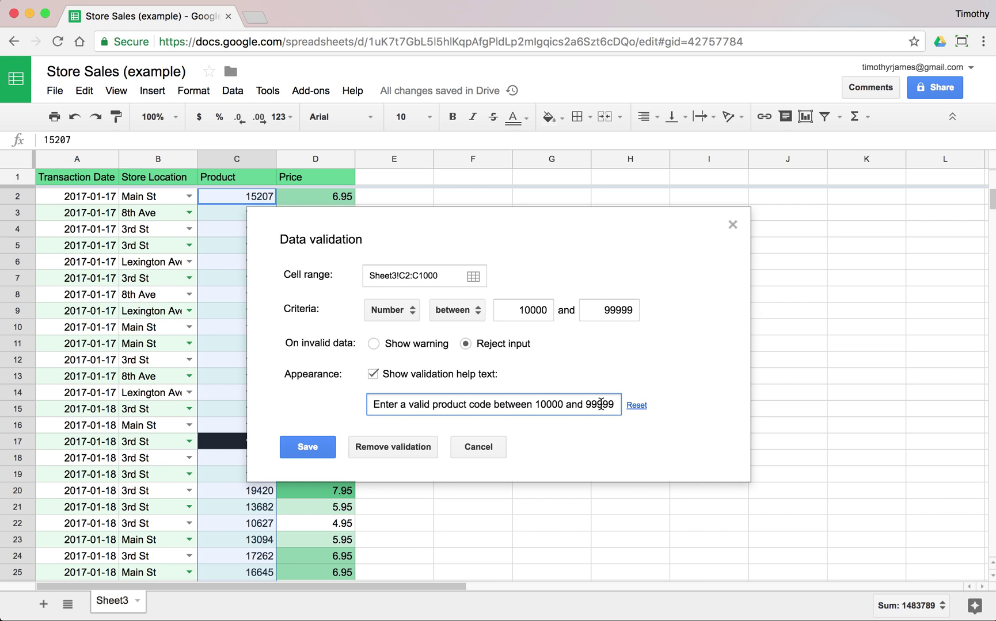
click(306, 448)
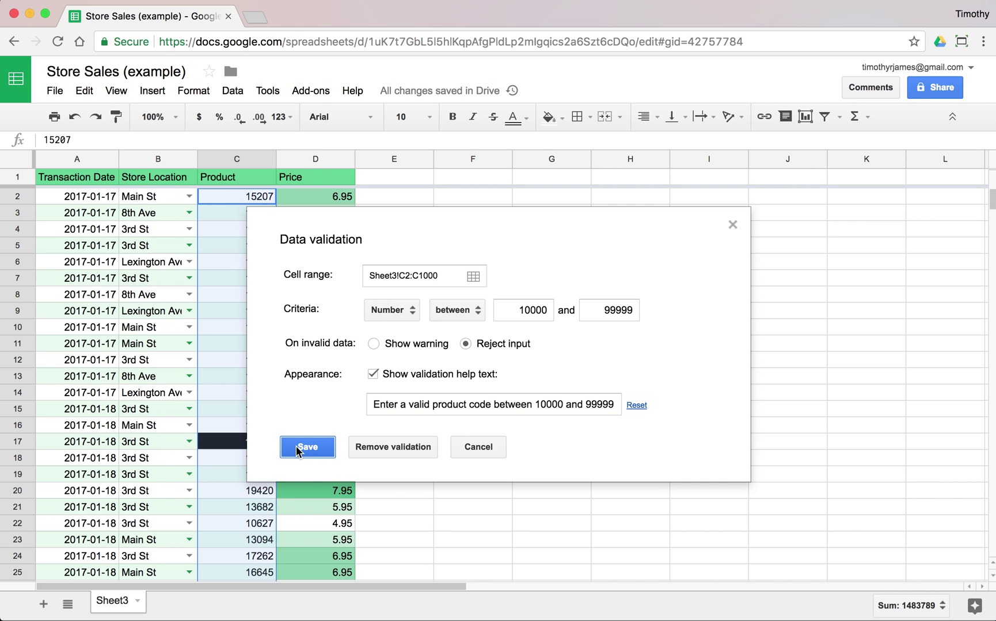
- Check the last price in D100, then select the Price range D2:D1000
click(265, 411)
scroll(267, 414, down, 2)
scroll(266, 413, down, 20)
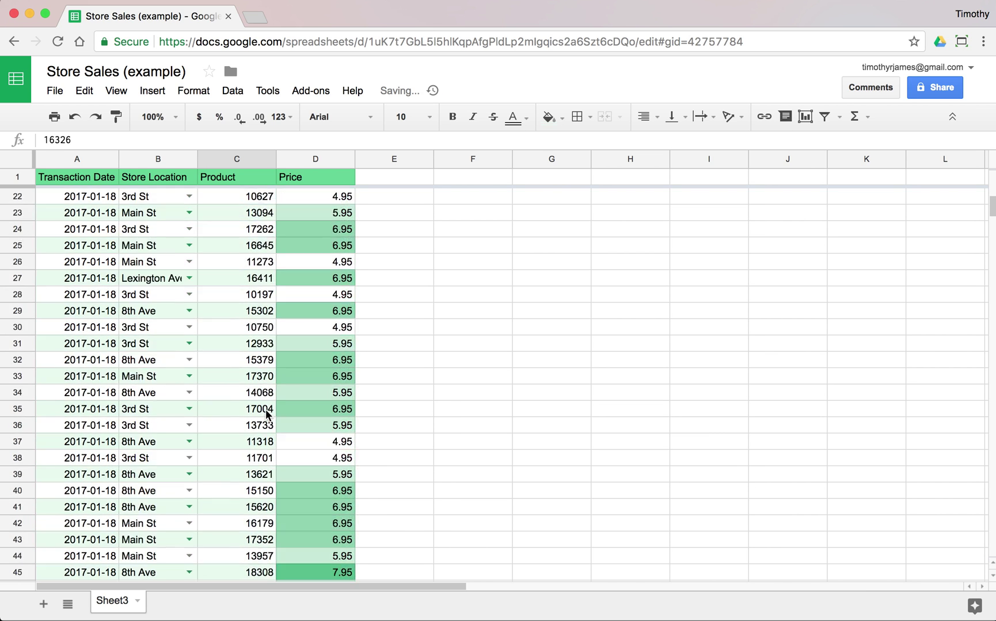
scroll(265, 410, down, 11)
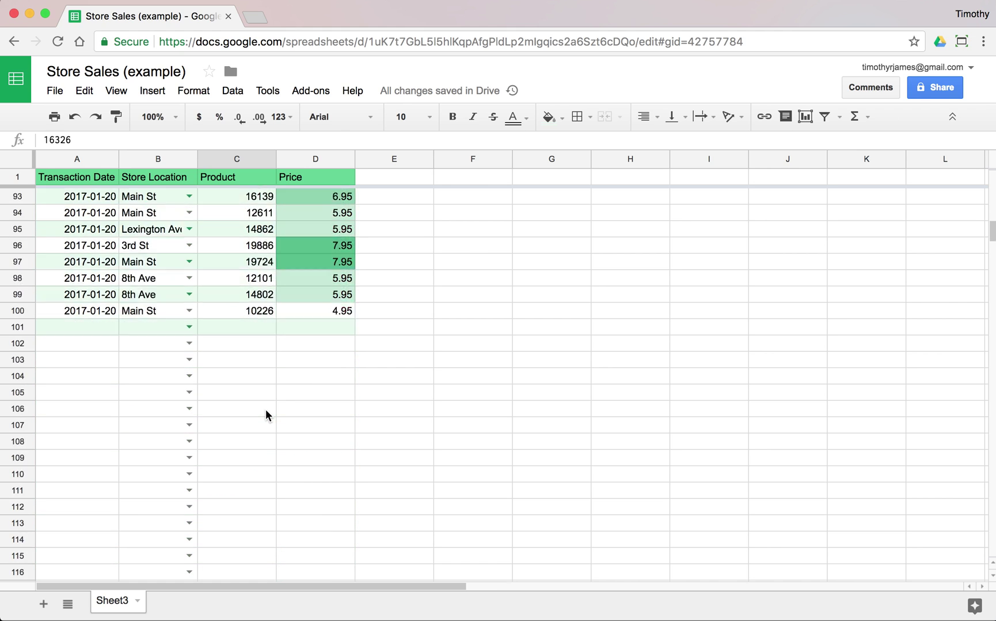
scroll(263, 409, up, 3)
click(336, 361)
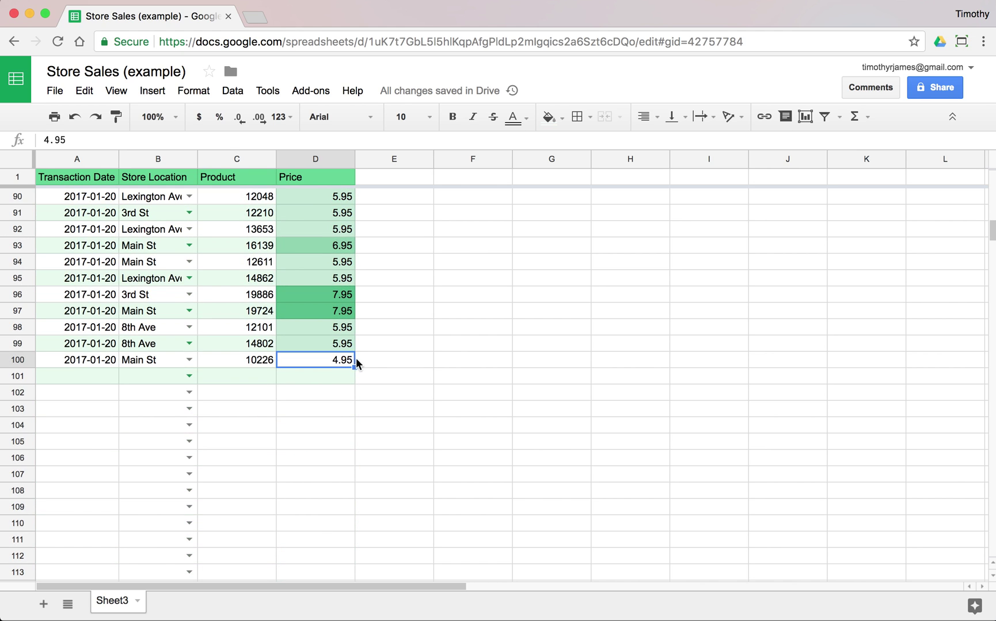
scroll(353, 354, up, 20)
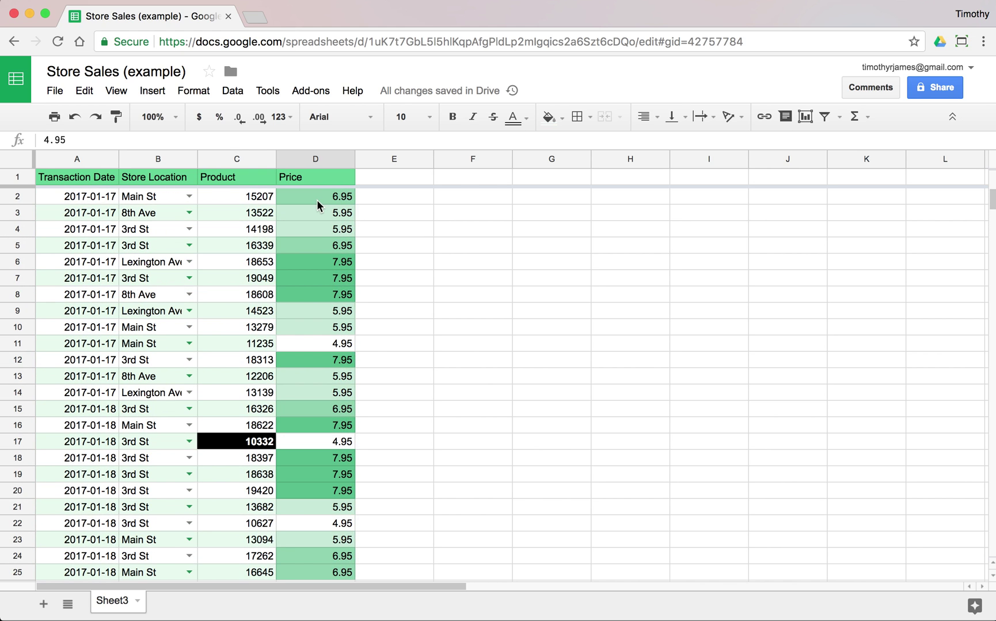
click(316, 201)
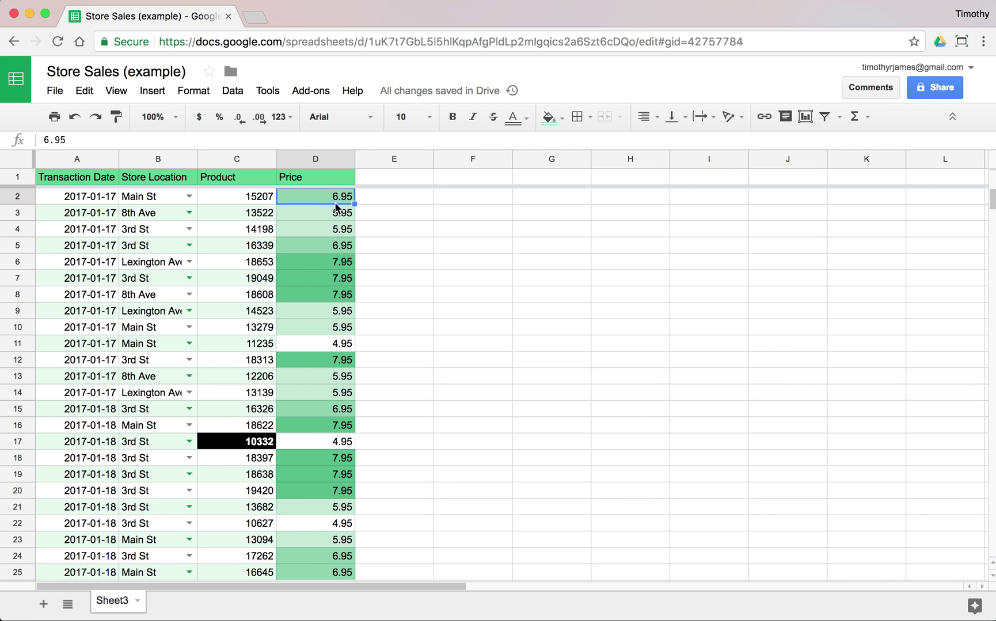
scroll(334, 202, down, 1)
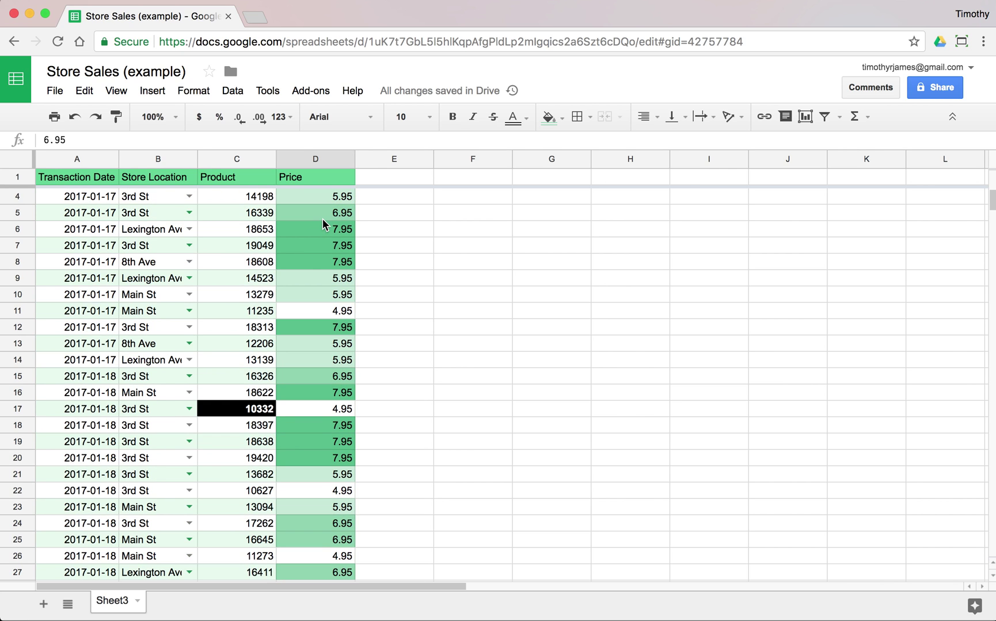
scroll(322, 222, down, 14)
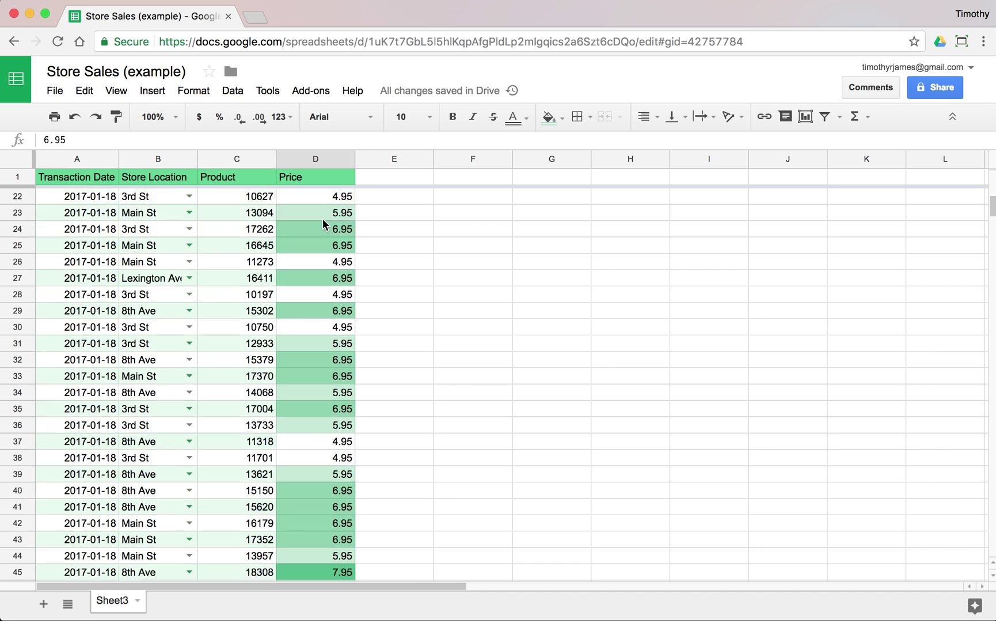
scroll(322, 222, down, 12)
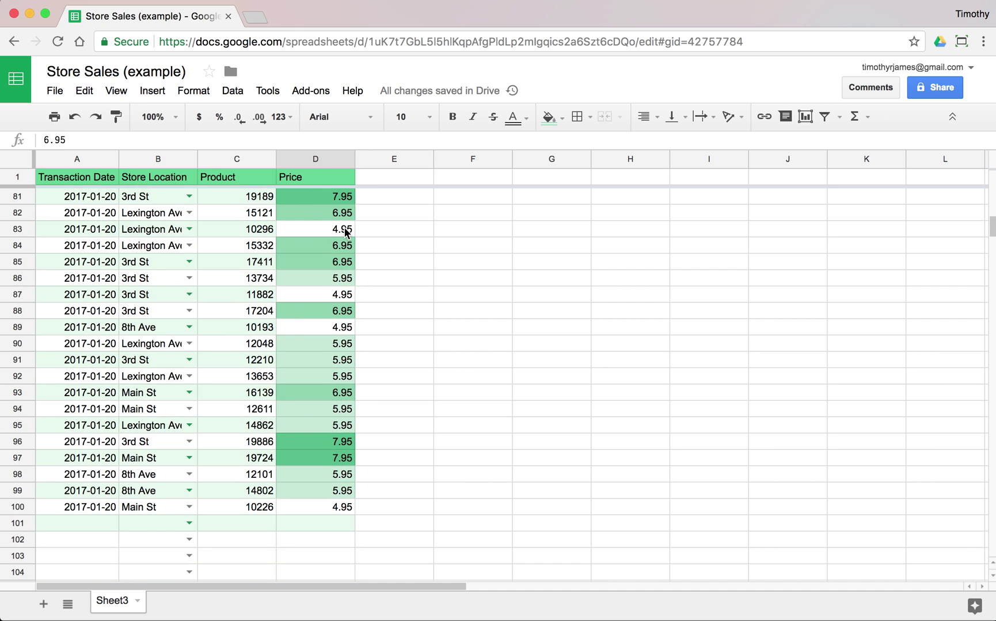
key(ctrl+shift+Down)
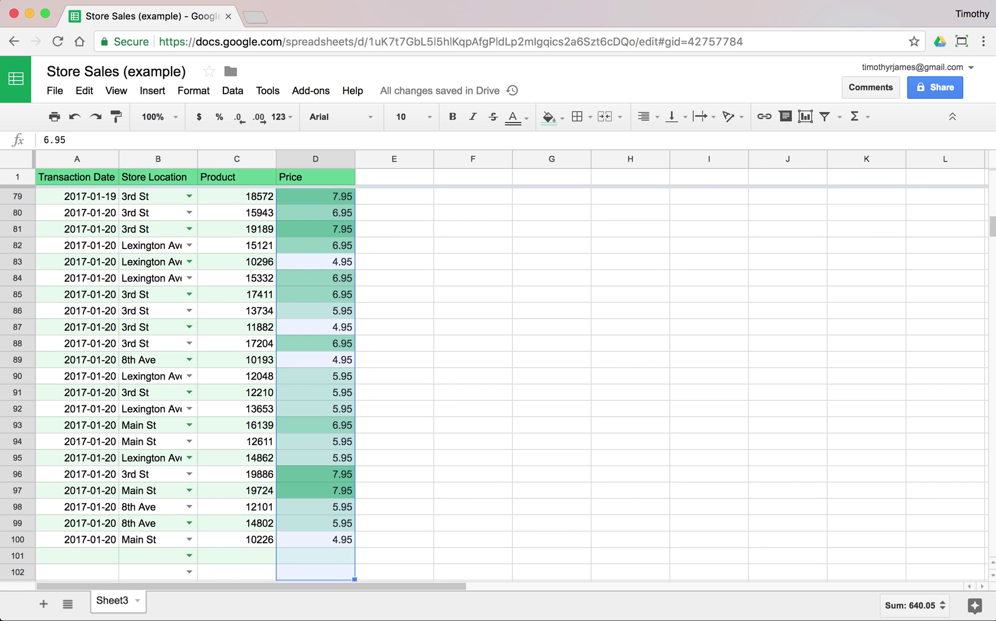
- Add a data validation rule limiting Price cells D2:D1000 to numbers less than 10
key(ctrl+shift+Down)
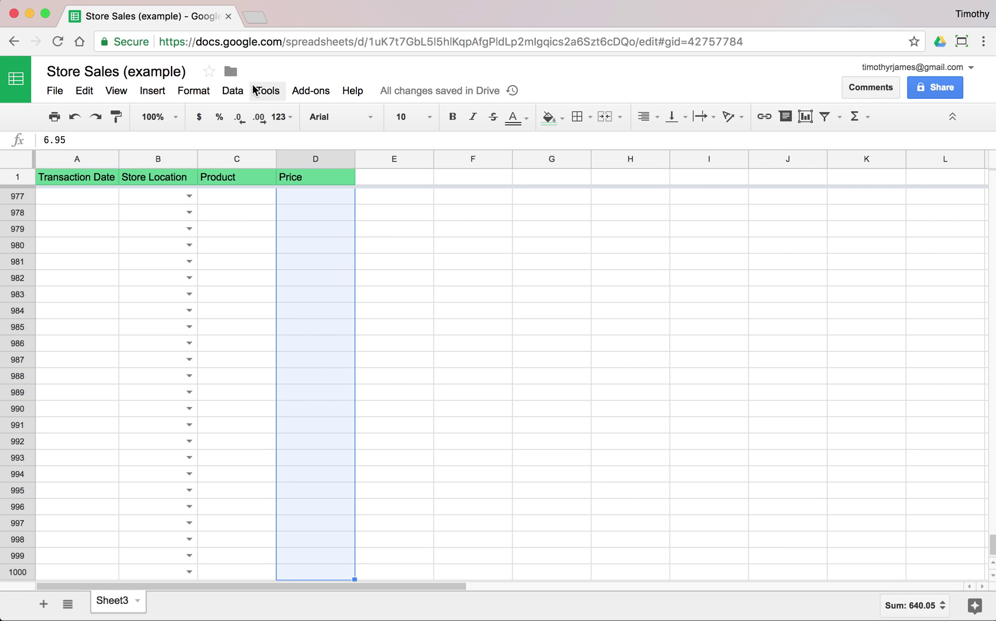
click(233, 90)
click(337, 413)
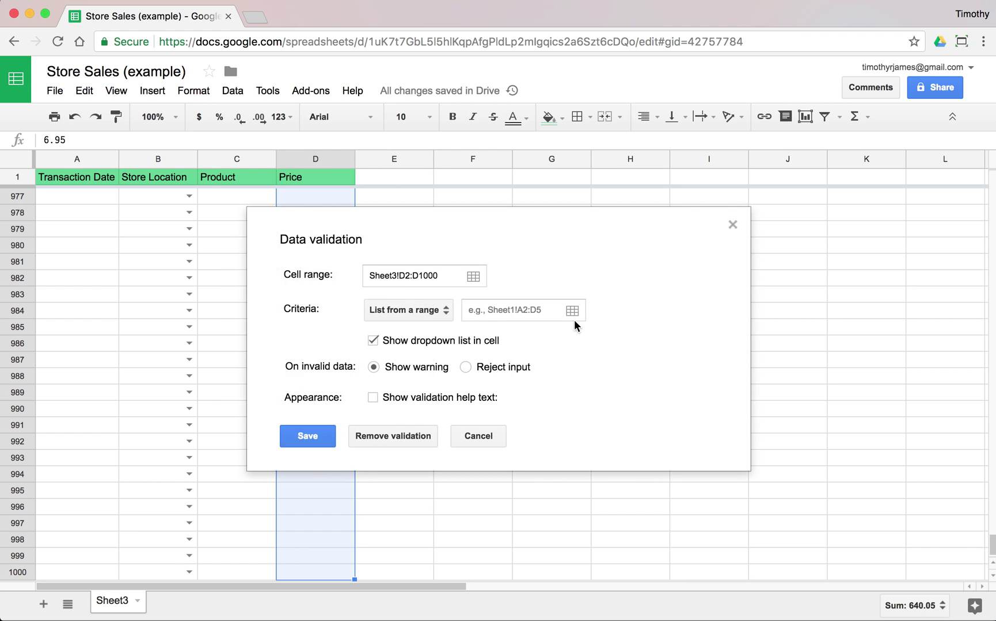
click(428, 311)
click(440, 359)
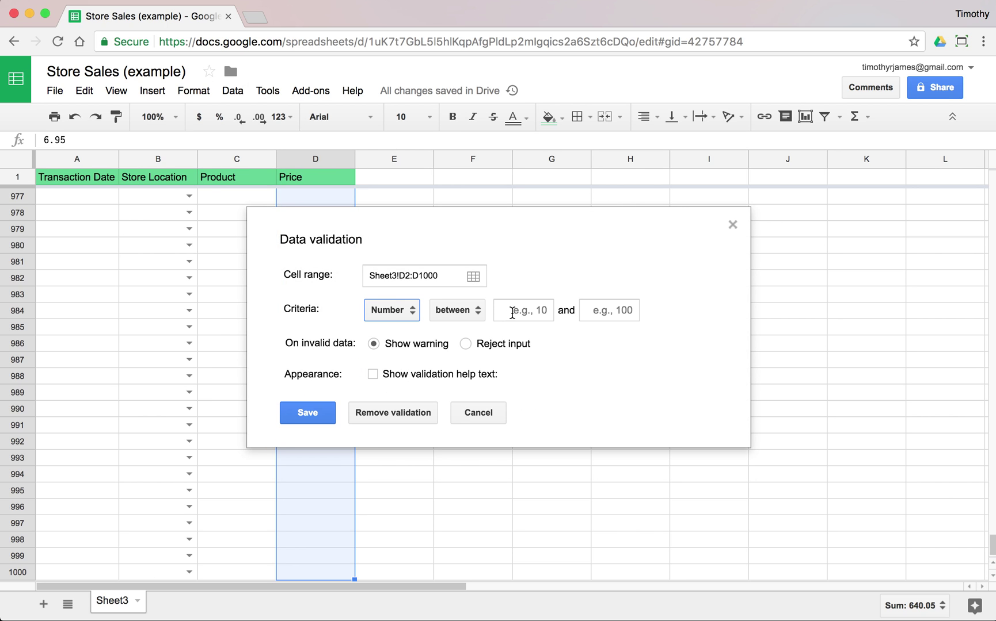
click(464, 310)
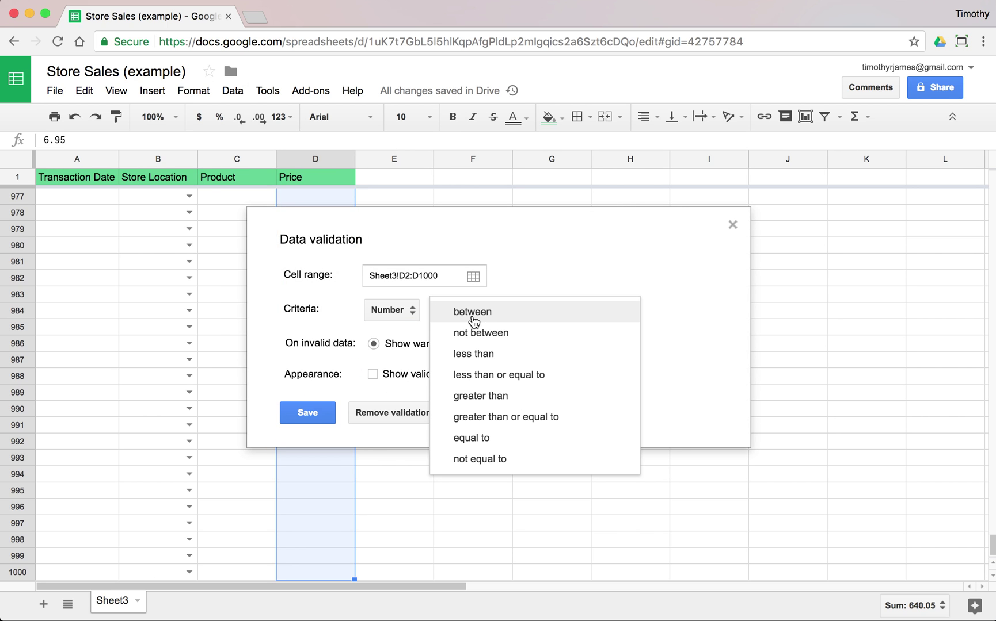
click(507, 358)
click(507, 311)
text(10)
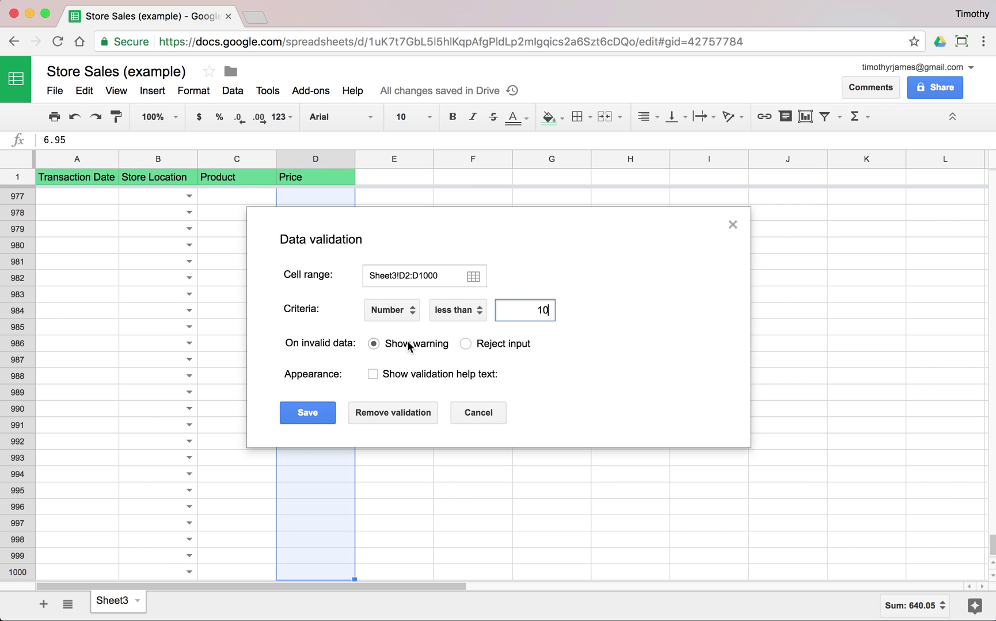
click(316, 412)
- Enter date 1/21 in A101 and choose Lexington Ave as the store
scroll(269, 346, up, 20)
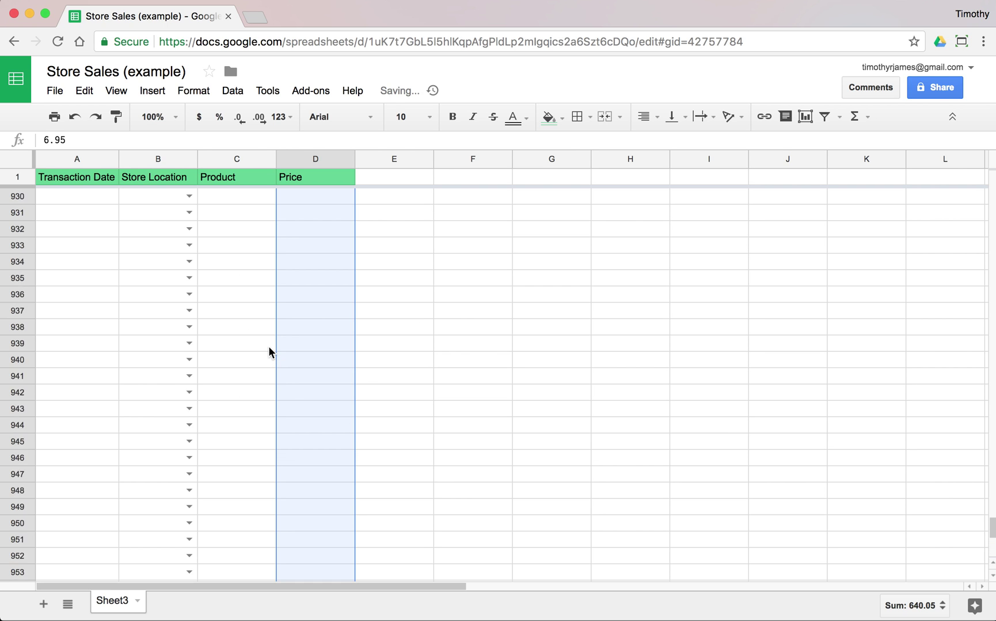
drag(992, 485, 977, 231)
click(97, 349)
text(1/)
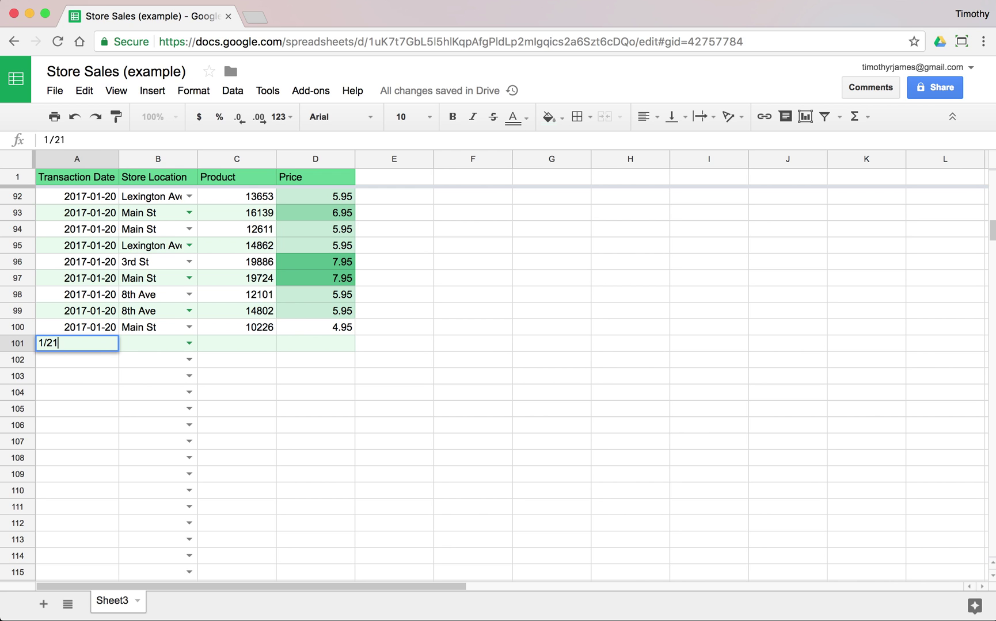
text(21)
key(Tab)
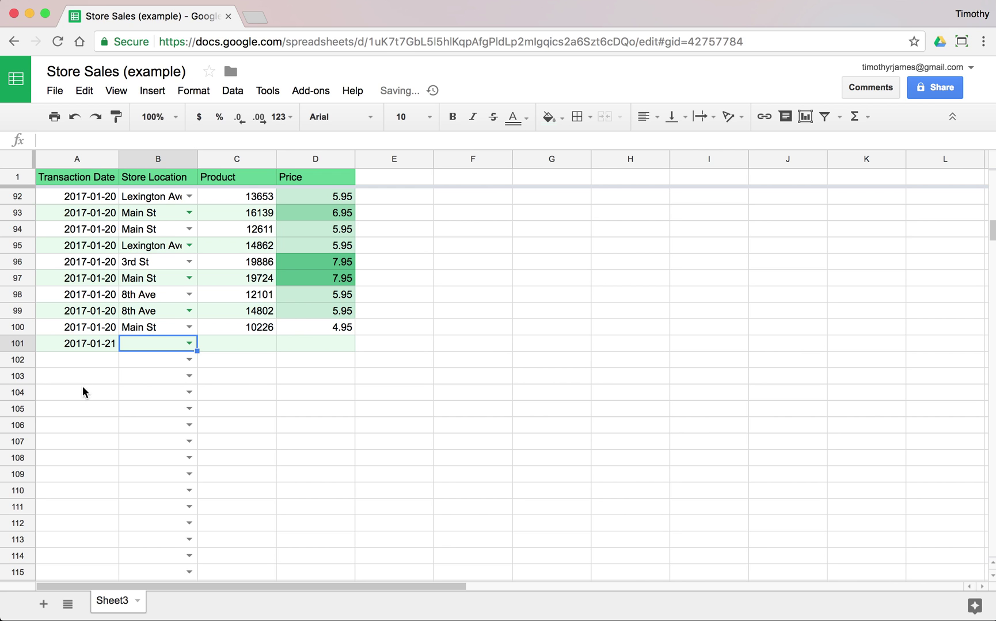
click(188, 344)
click(167, 403)
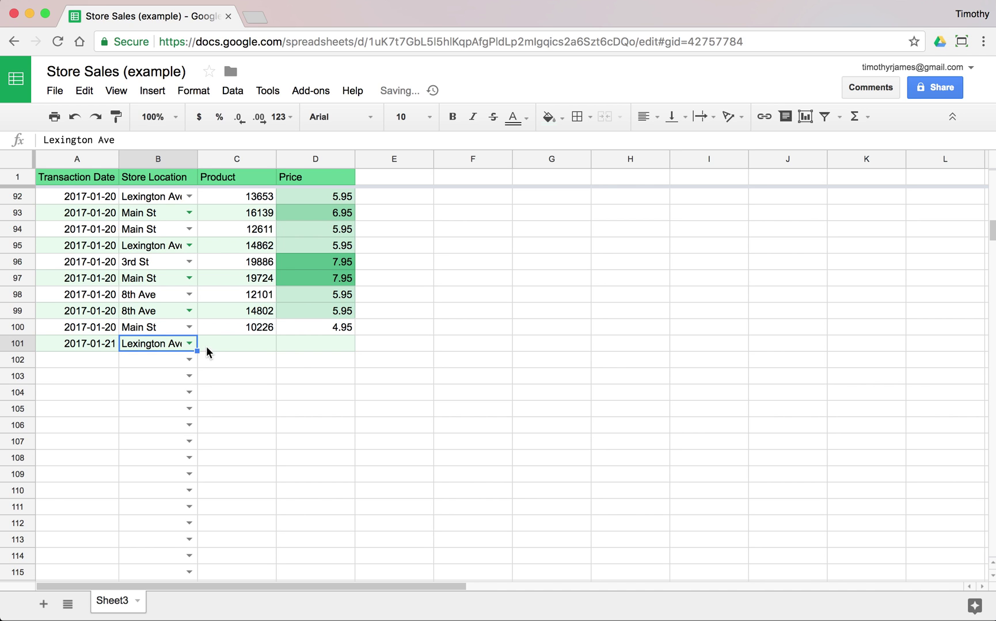
- Enter product 10332, try price 11 to trigger the warning, then correct it to 4.95
click(236, 341)
text(10332)
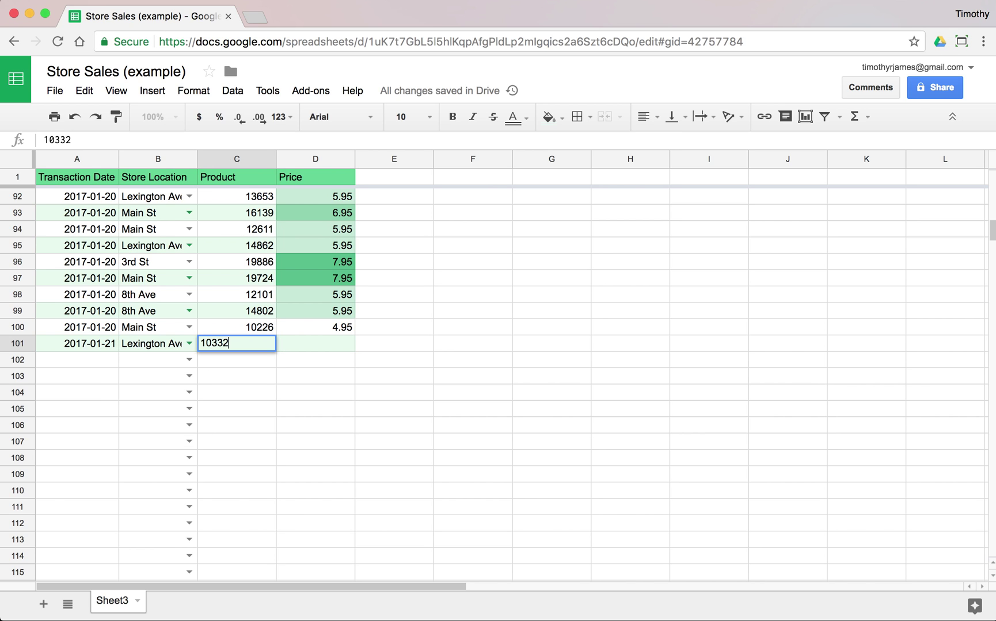
key(Tab)
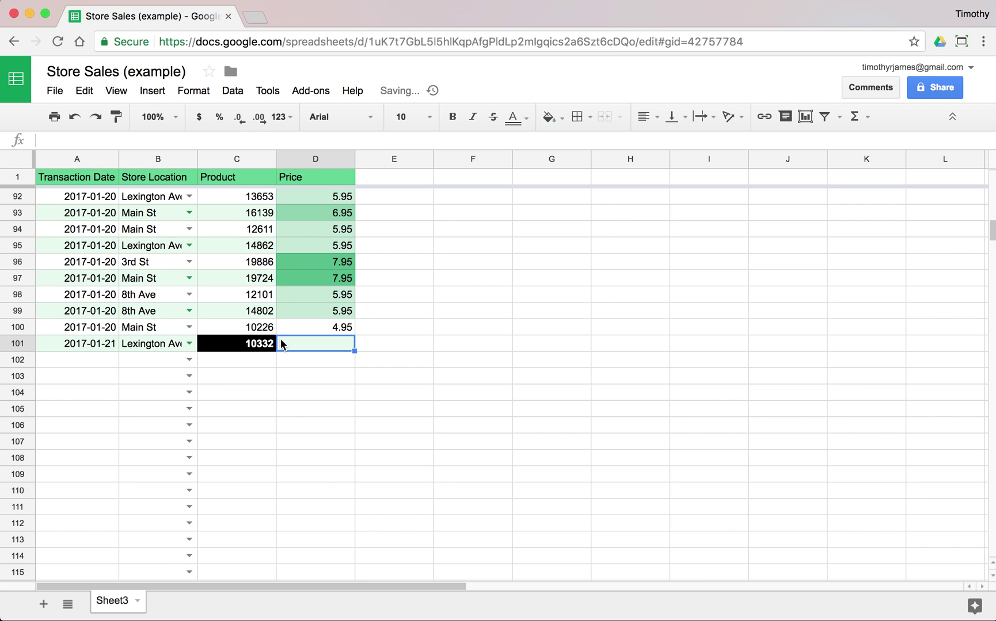
text(11)
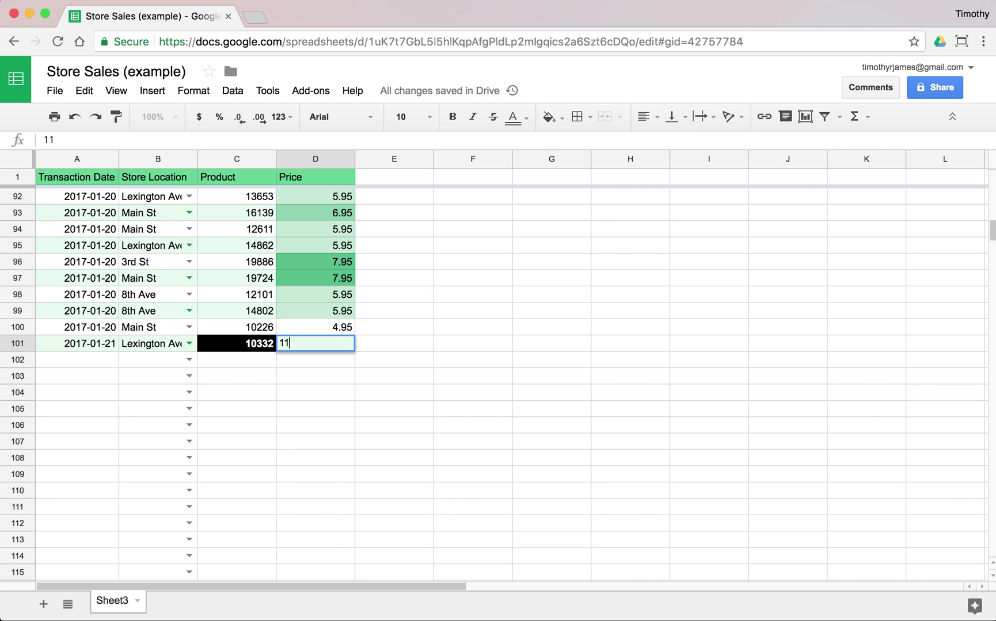
key(Return)
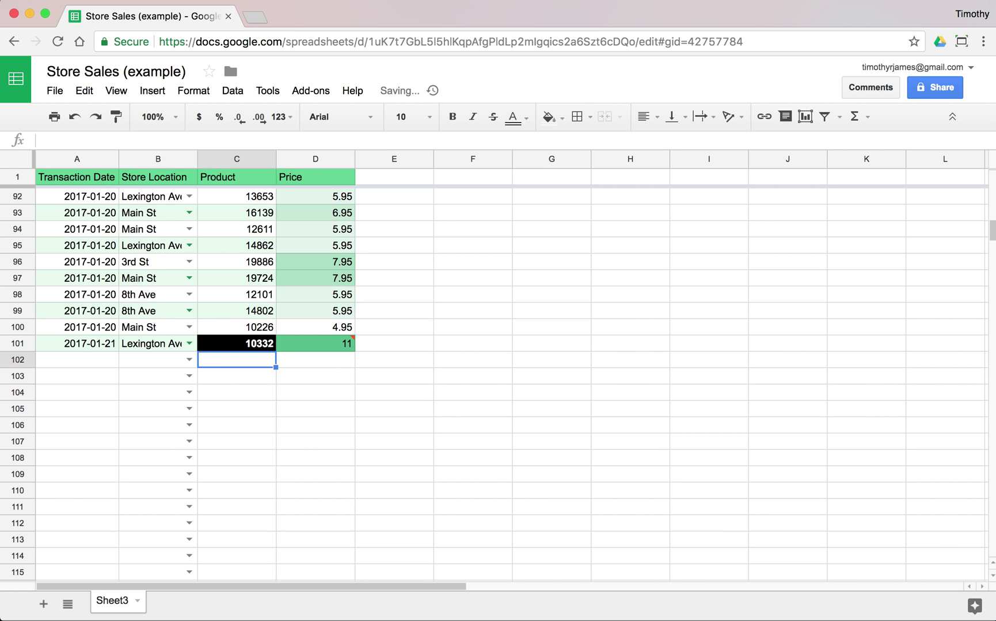
click(350, 343)
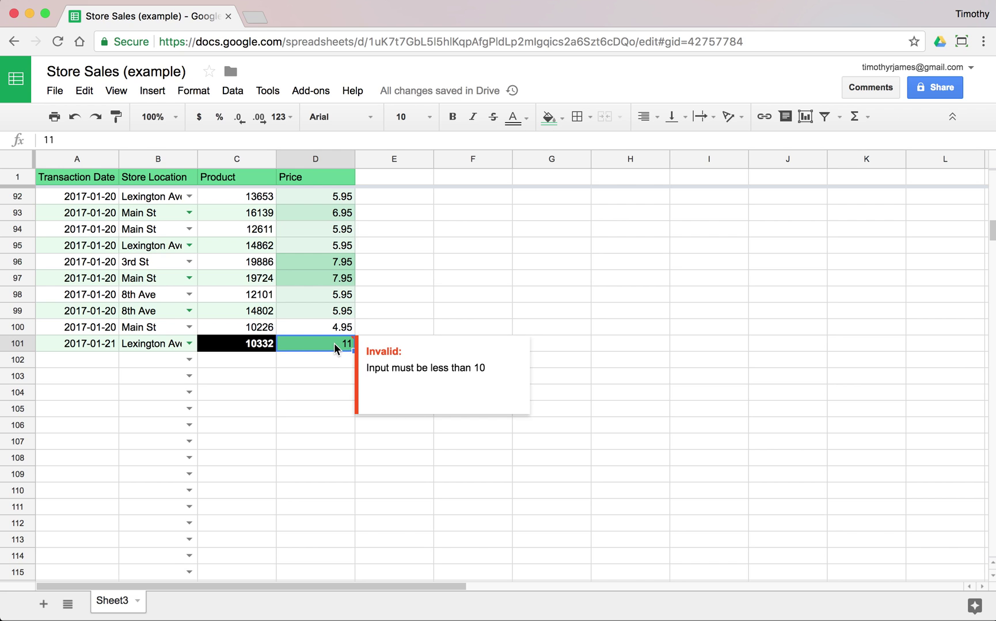
text(7.9)
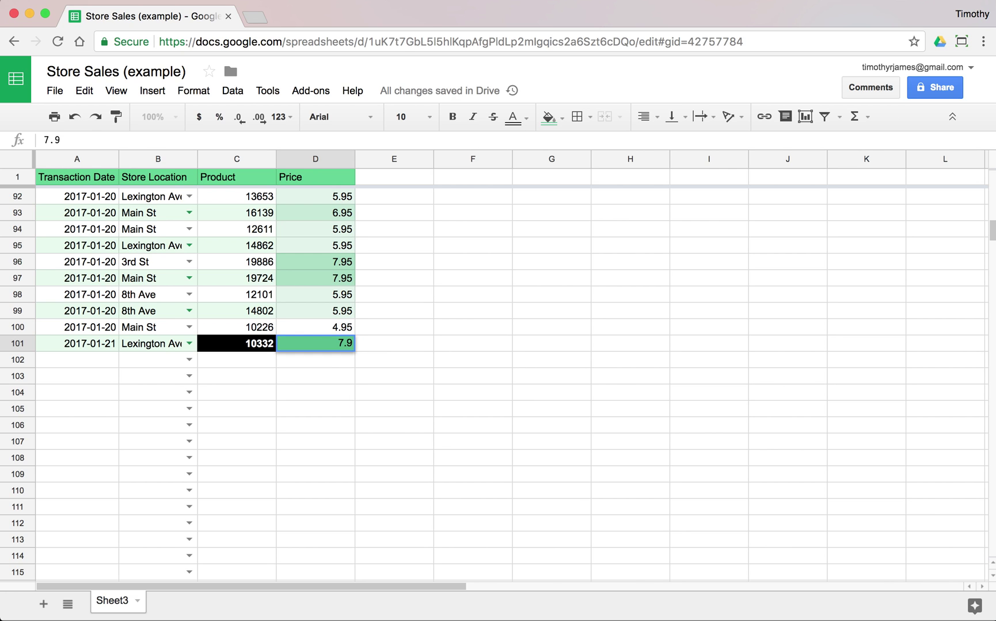
text(4.95)
key(Return)
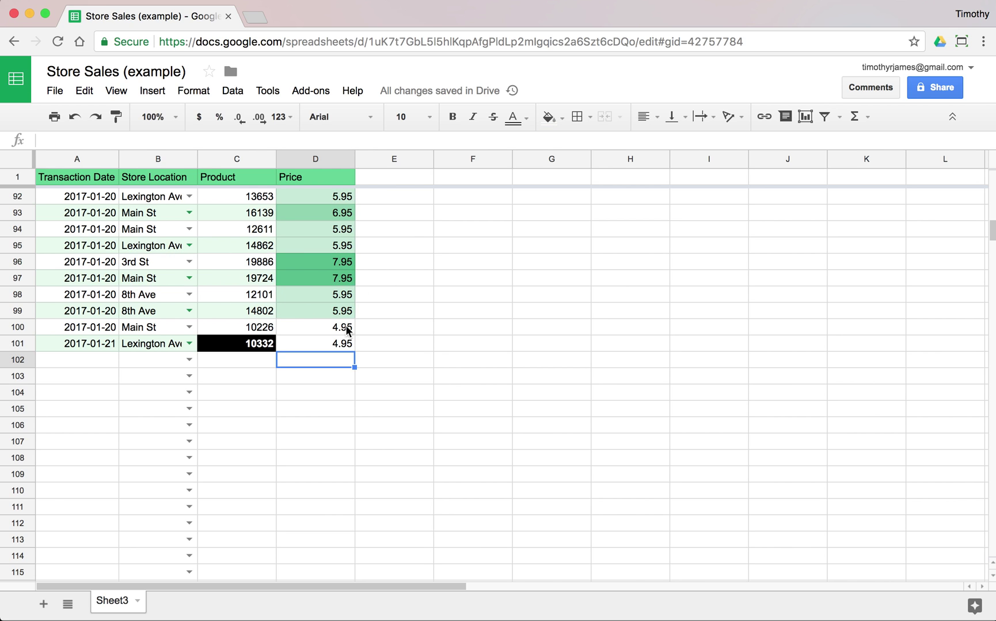
scroll(216, 263, up, 20)
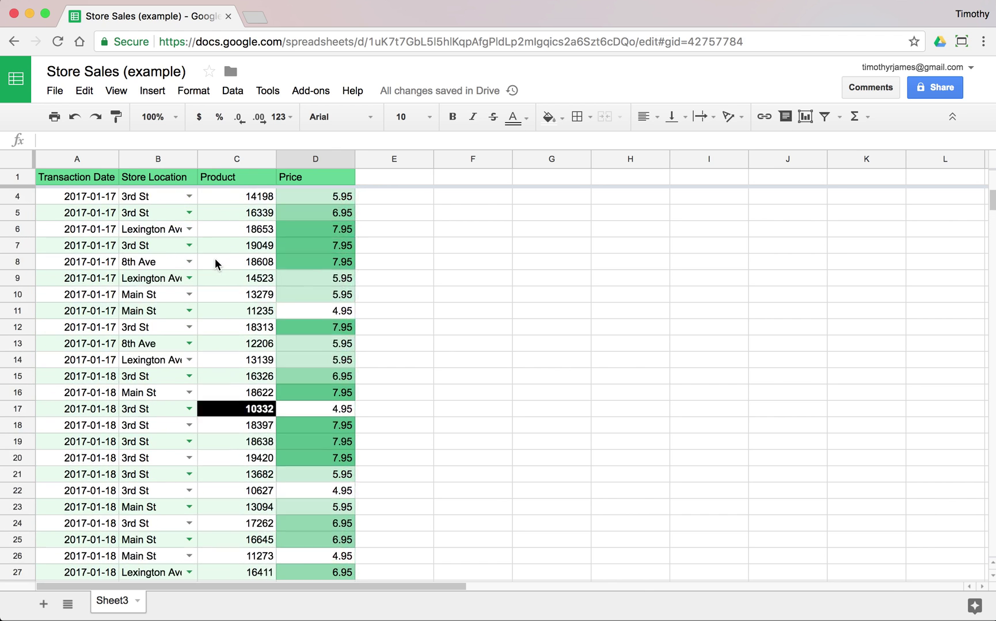
- Create a new filter view on the sales table via Data > Filter views
scroll(218, 262, right, 10)
scroll(227, 253, left, 10)
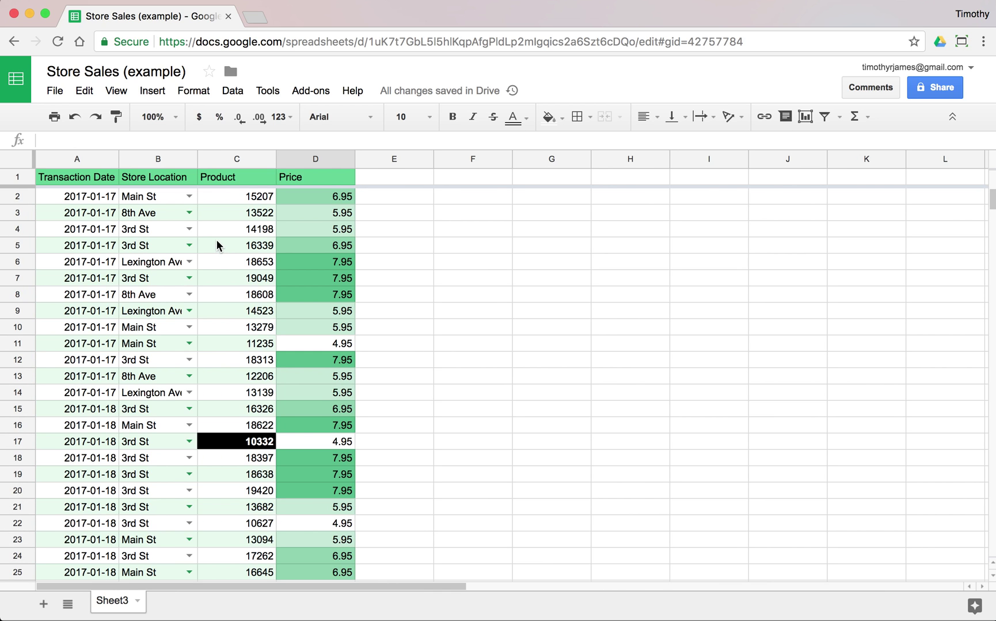
click(217, 231)
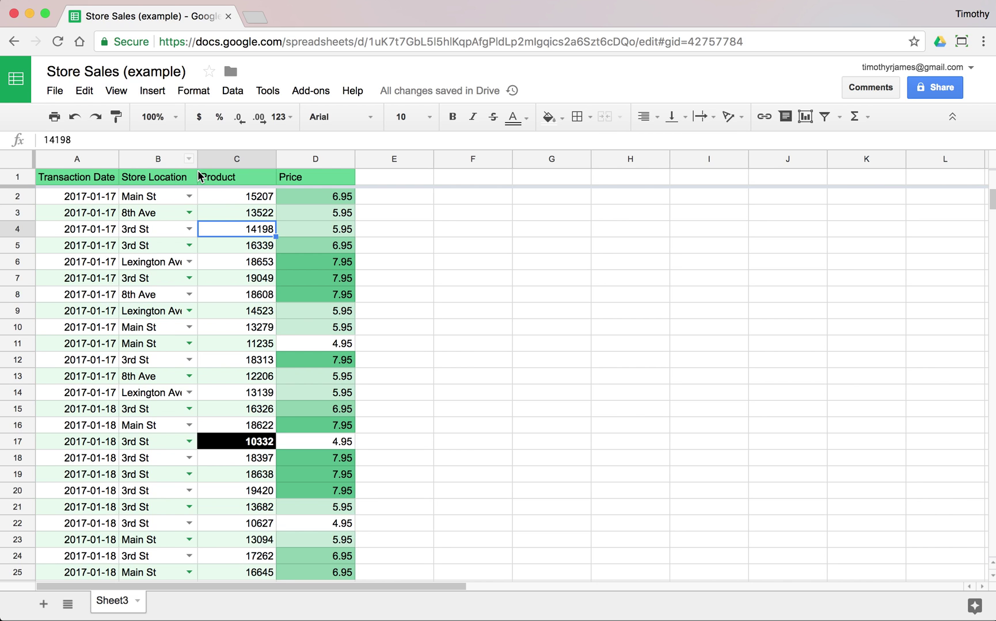
click(232, 92)
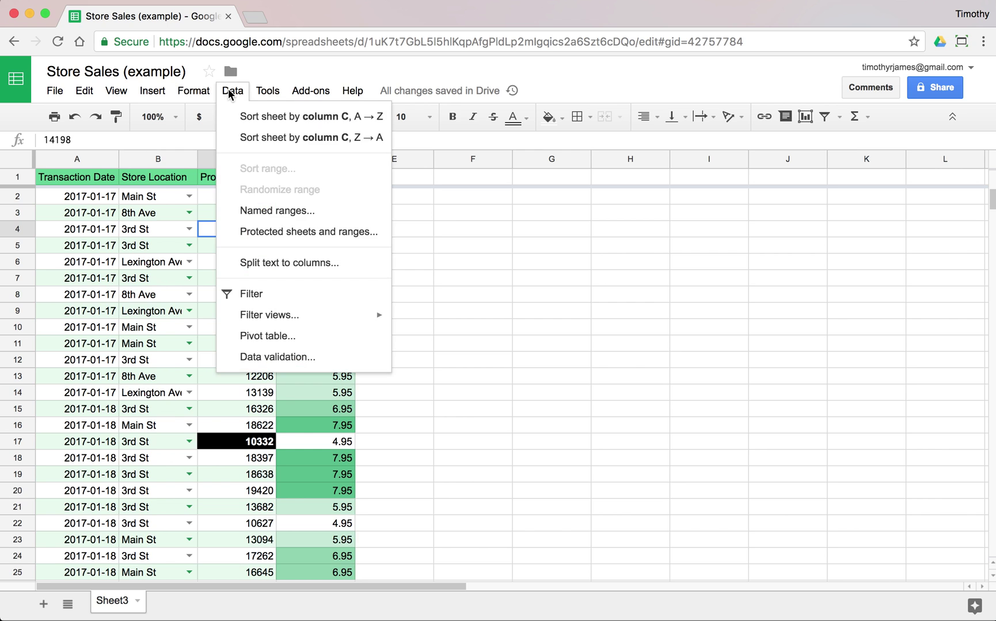
mouse_move(299, 315)
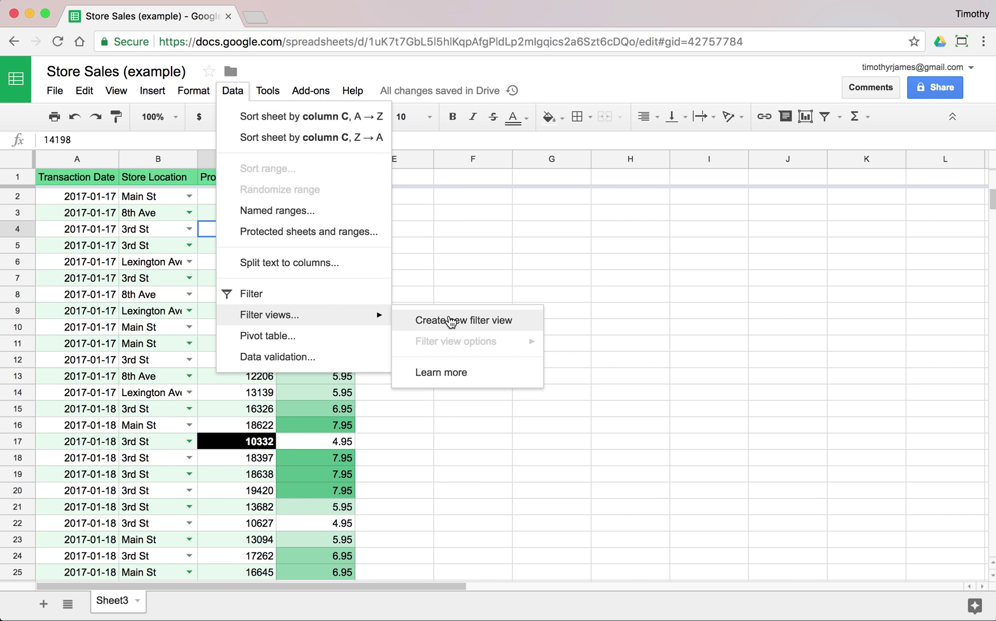
click(450, 320)
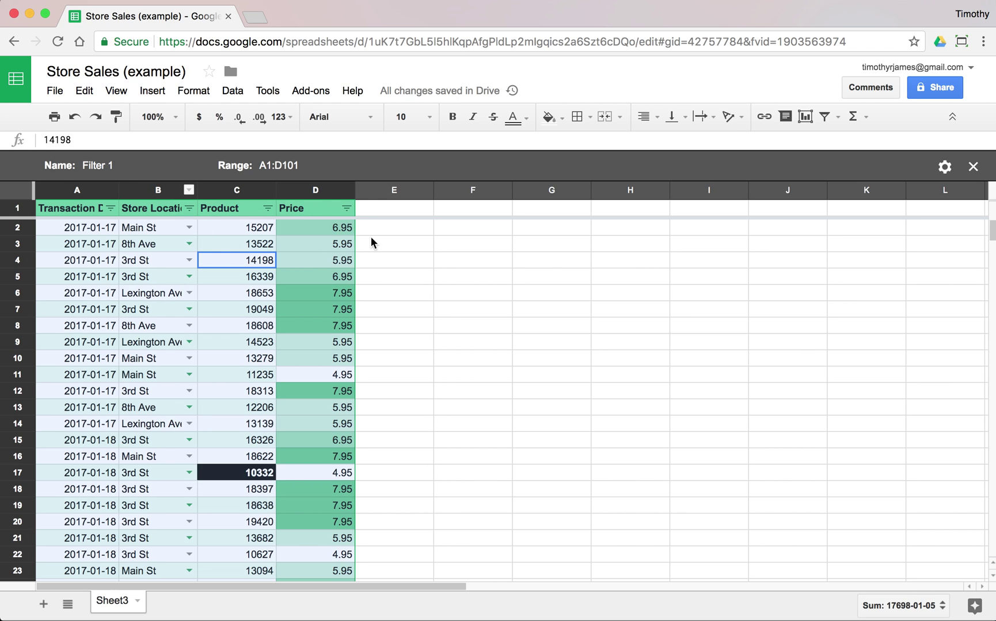
- Rename the filter view from 'Filter 1' to 'Main St'
click(101, 167)
double_click(100, 167)
triple_click(146, 167)
text(Ma)
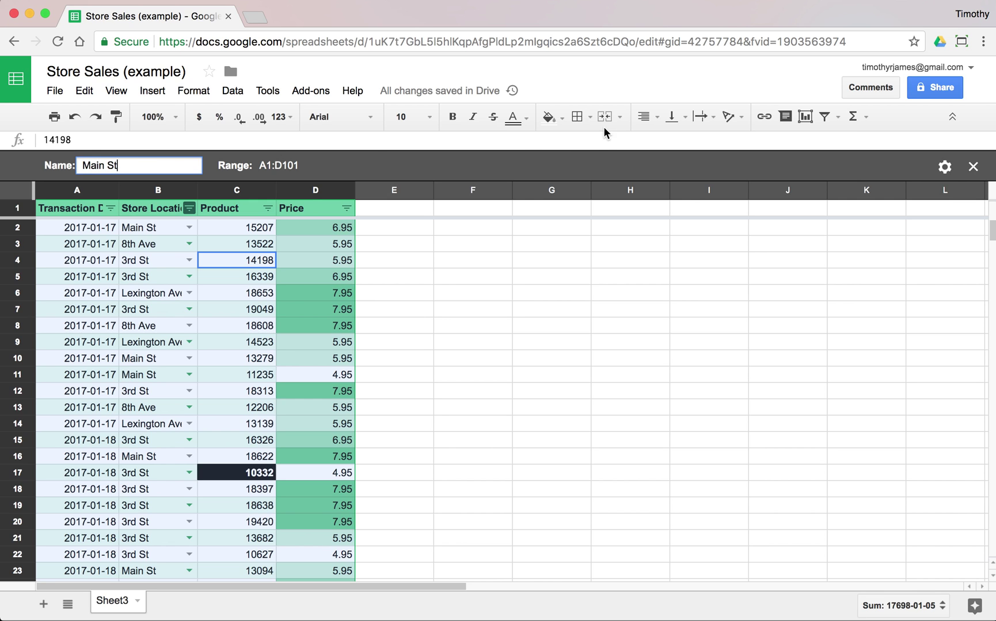
text(in St)
click(389, 251)
- Filter the Store Location column to show only Main St rows
click(189, 208)
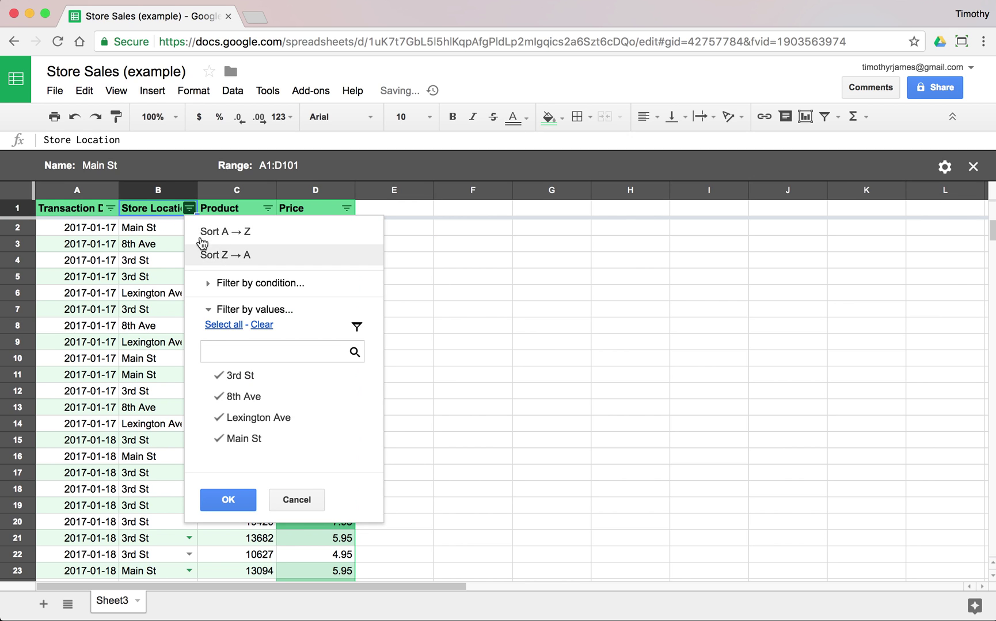
click(263, 328)
click(247, 440)
click(217, 501)
scroll(226, 277, down, 10)
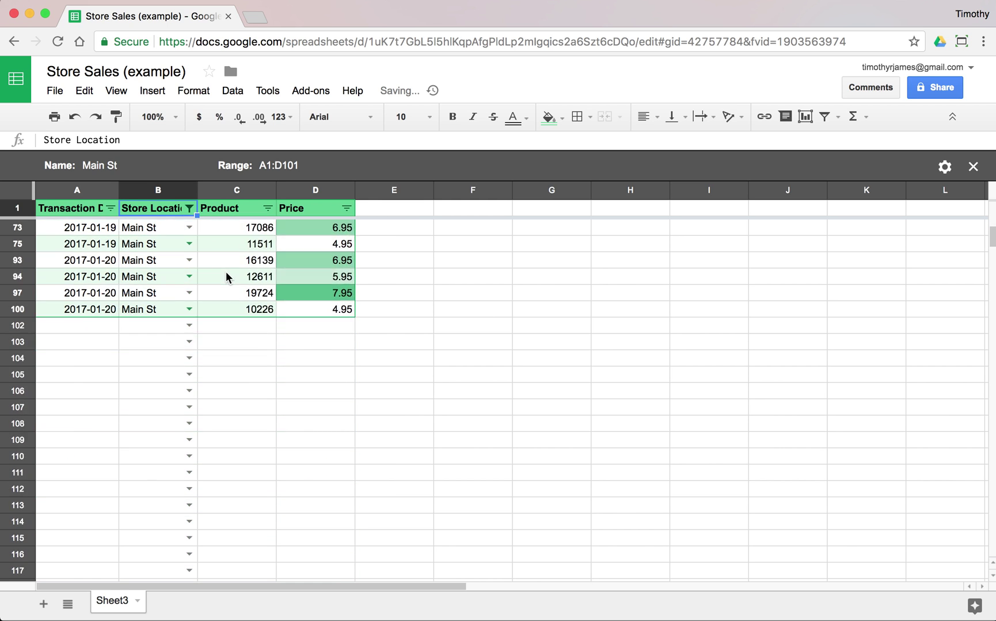
scroll(226, 277, up, 10)
- Change the filter view range to A1:D1000 and close the view
click(283, 166)
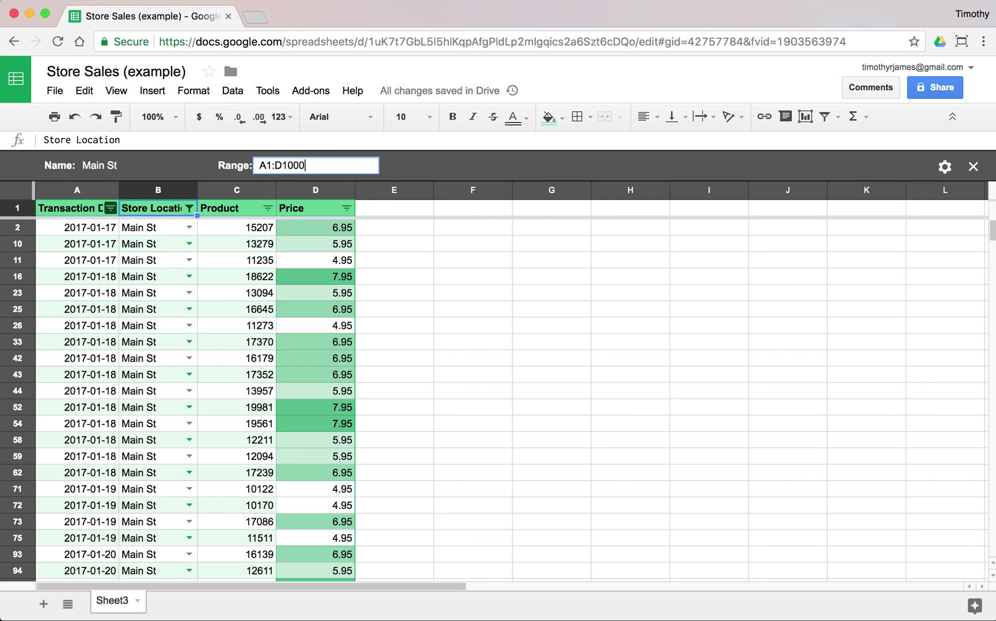
key(Return)
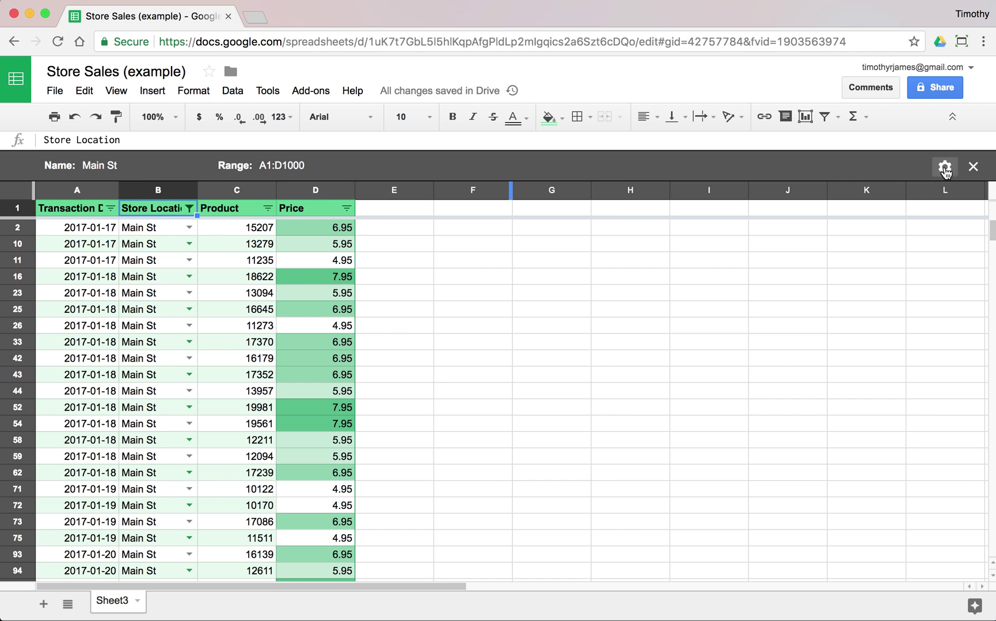
click(973, 167)
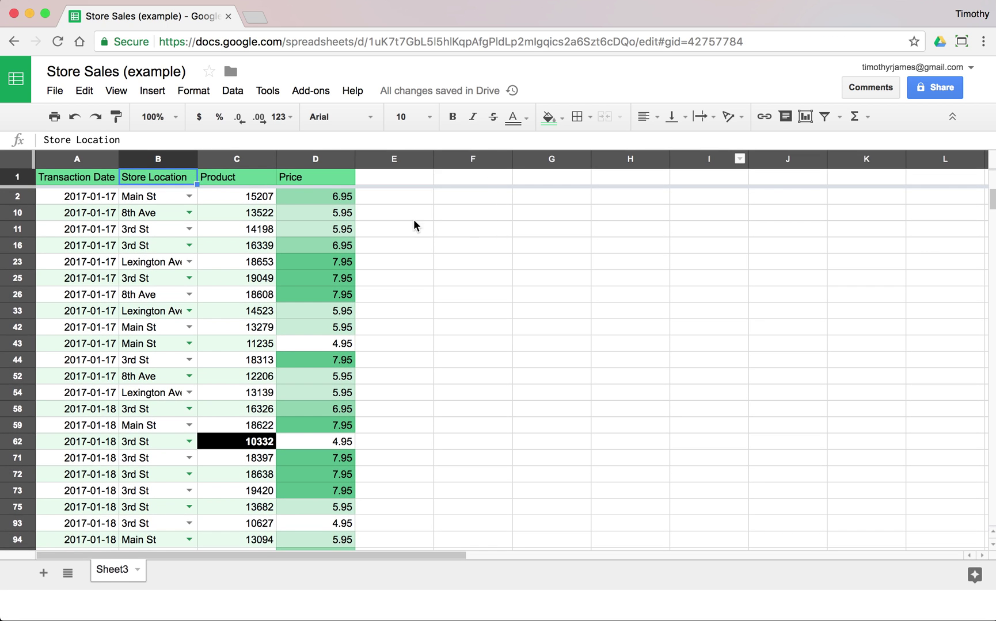
- Open the saved Main St filter view and duplicate it
click(236, 212)
click(208, 91)
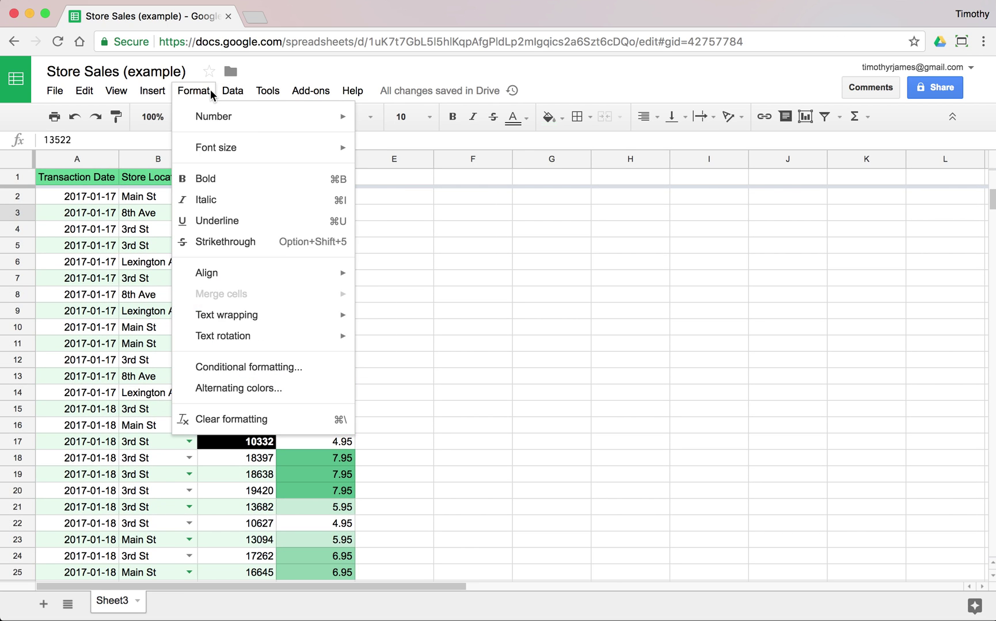
mouse_move(232, 90)
mouse_move(314, 318)
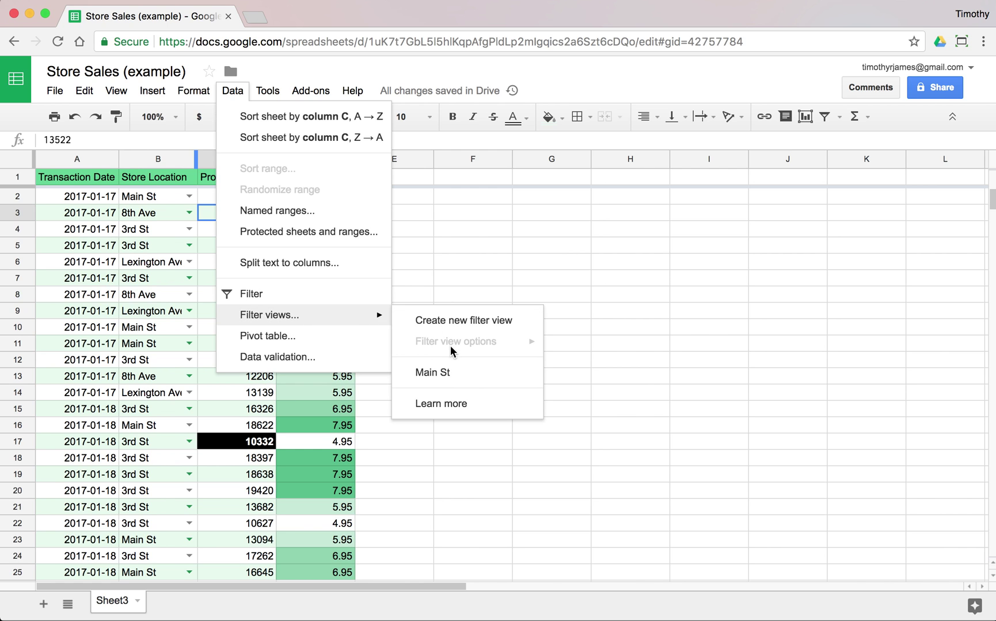
click(444, 374)
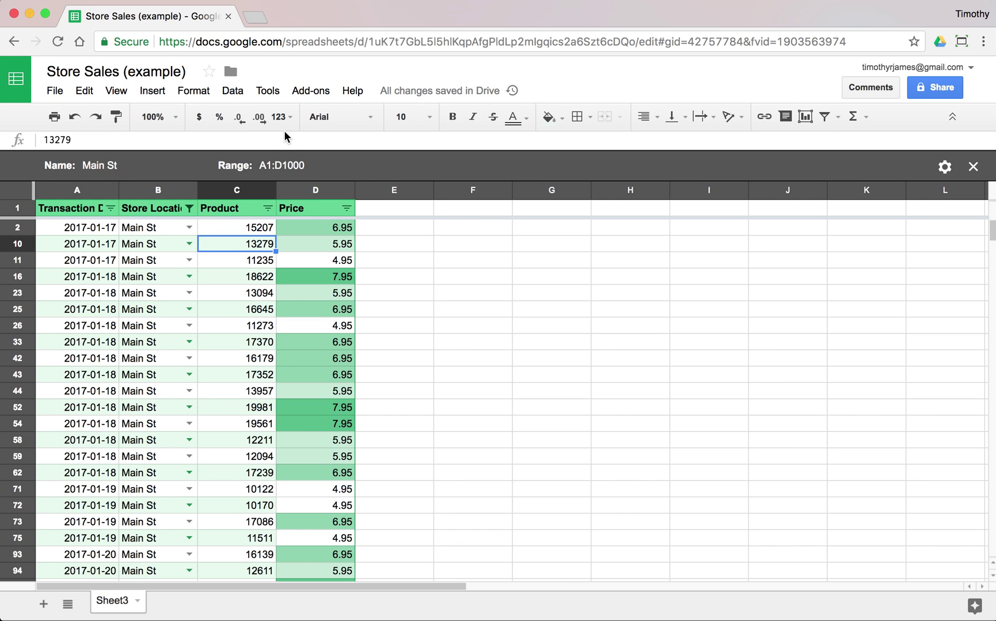
click(944, 168)
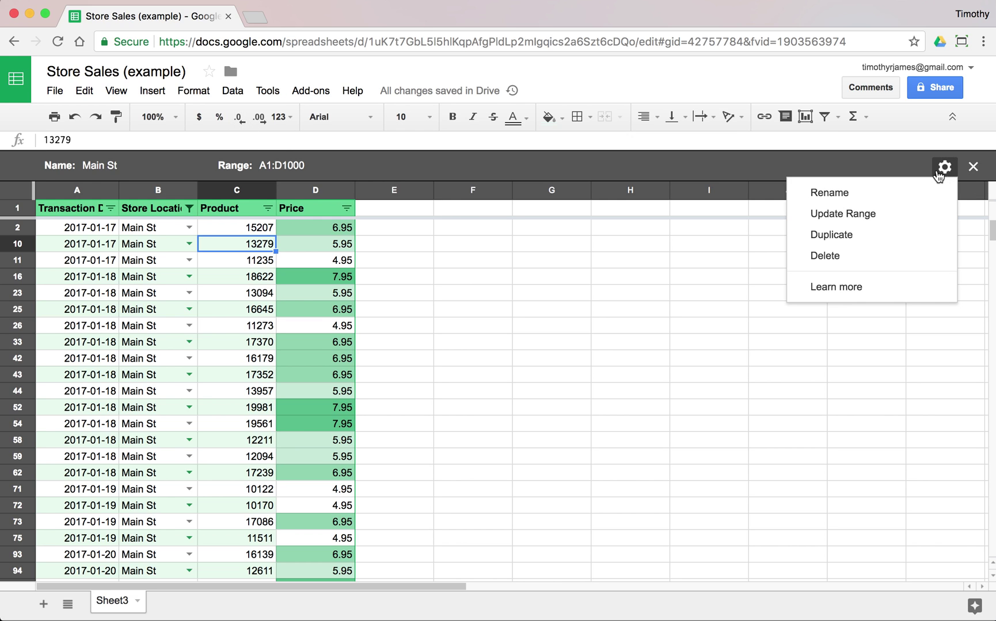
click(832, 240)
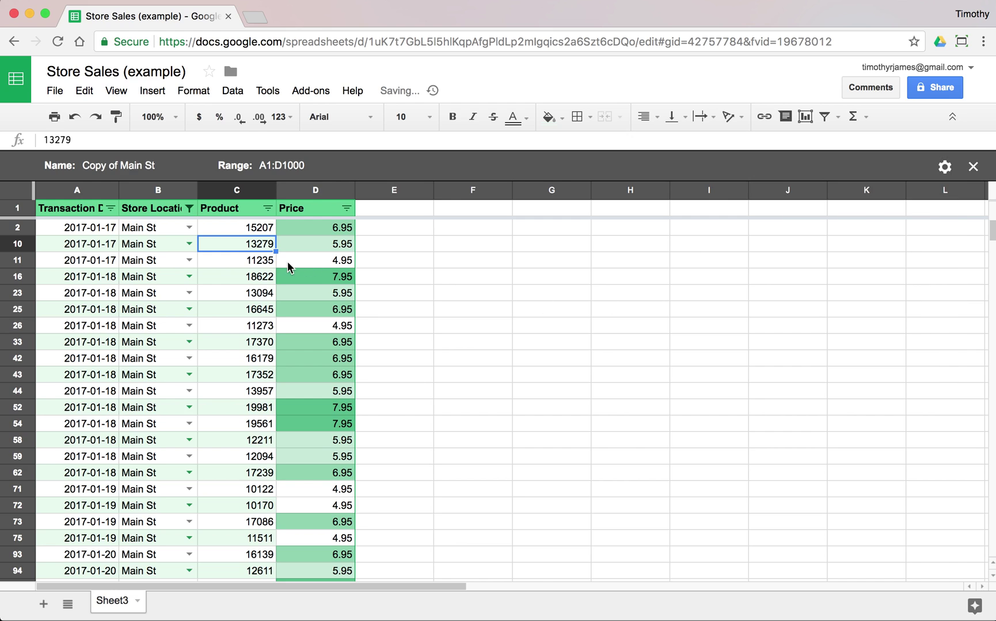
- Rename the copied filter view to 'Lexington Ave'
click(128, 166)
triple_click(129, 167)
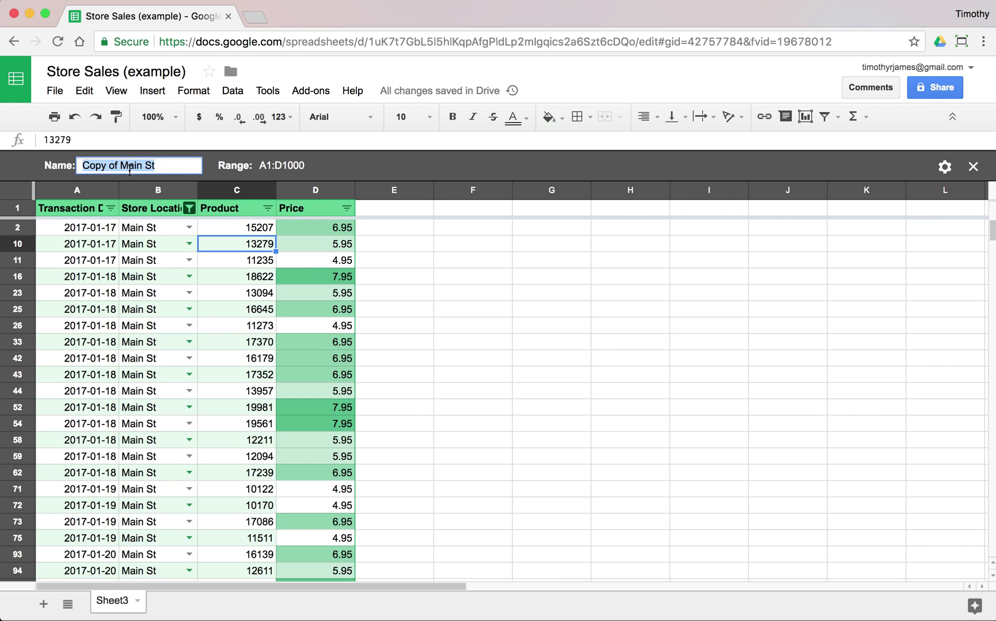
text(Lexington Ave)
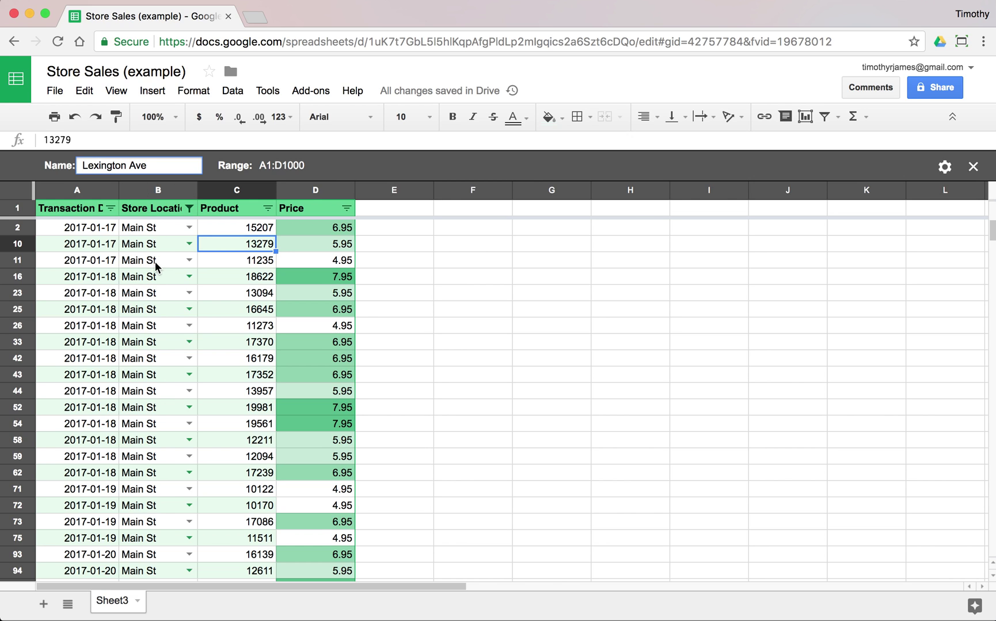
key(Return)
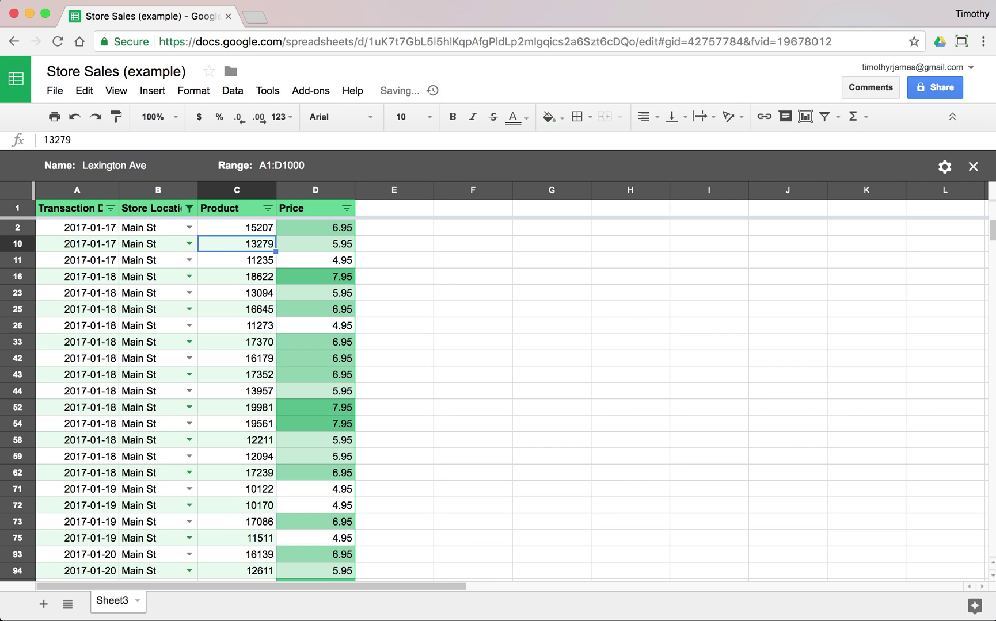
- Filter Store Location to Lexington Ave only, then close the view
click(189, 209)
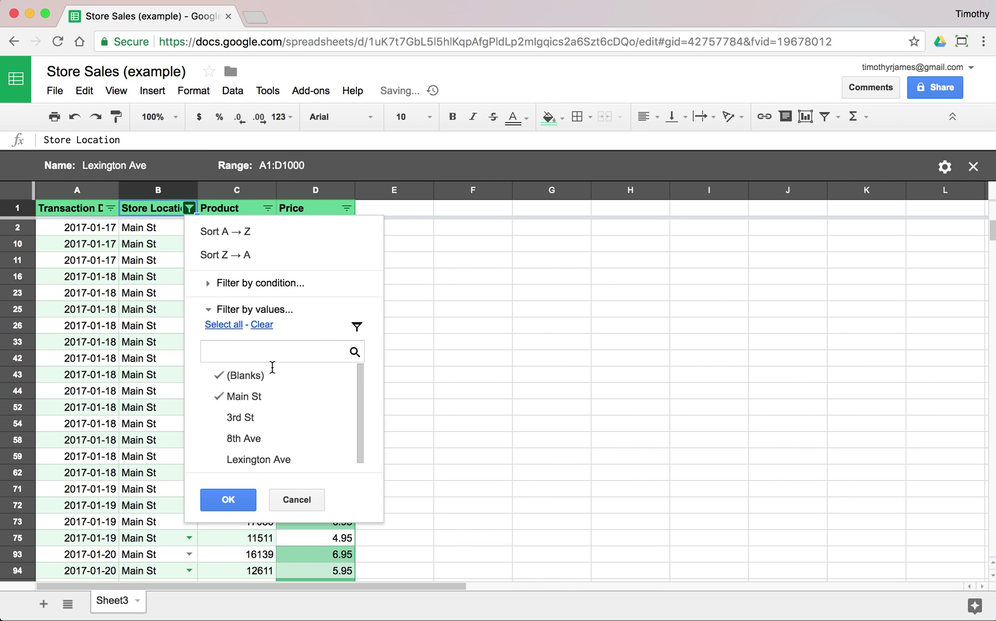
click(253, 402)
click(277, 461)
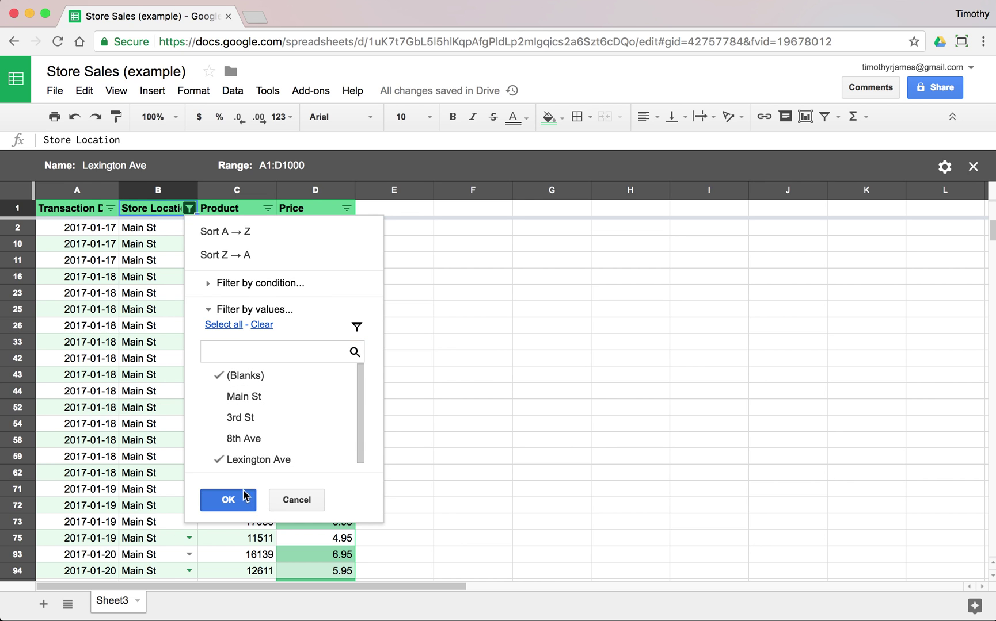
click(248, 502)
click(322, 343)
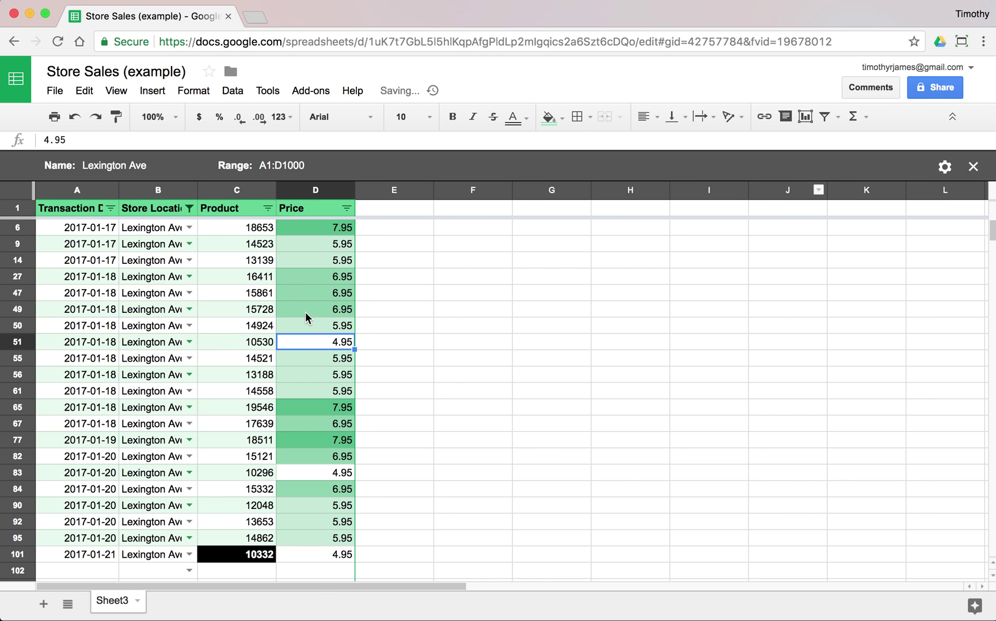
click(972, 167)
- Open the saved Main St filter view
click(232, 91)
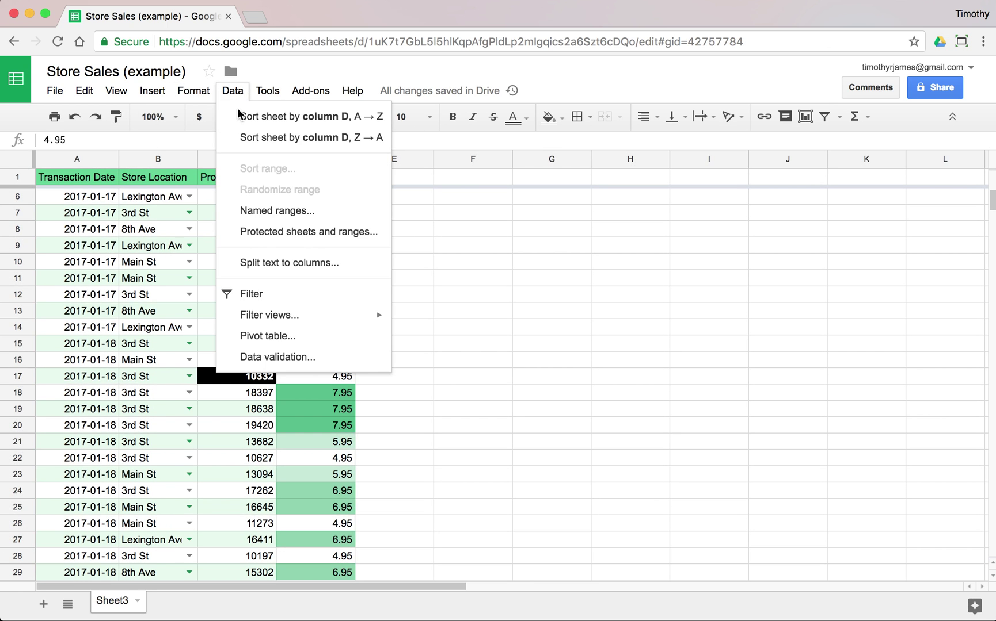
mouse_move(318, 315)
click(459, 385)
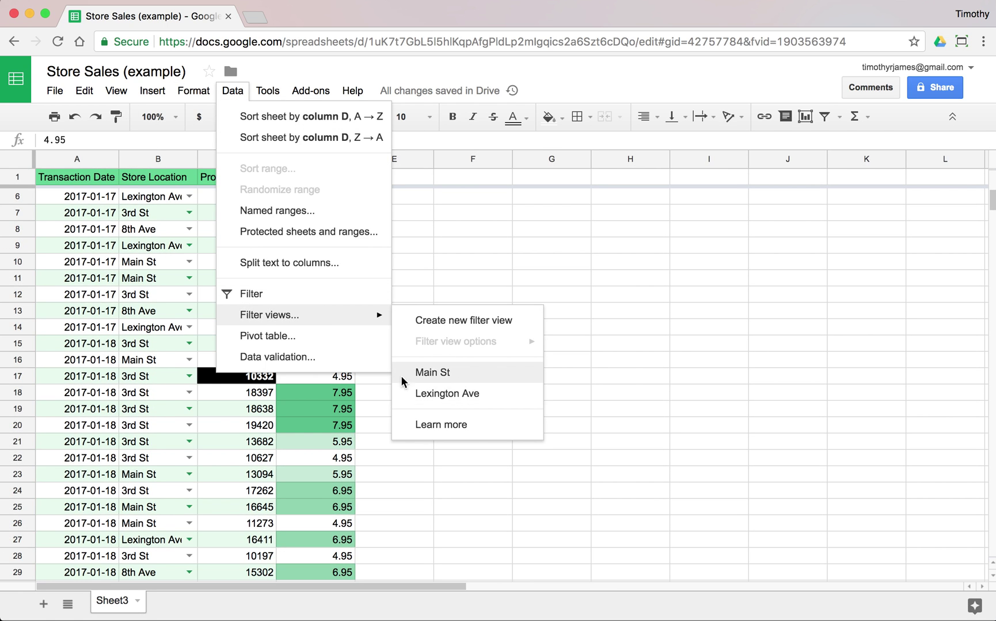
- Switch to the Lexington Ave filter view and browse its filtered rows
click(233, 91)
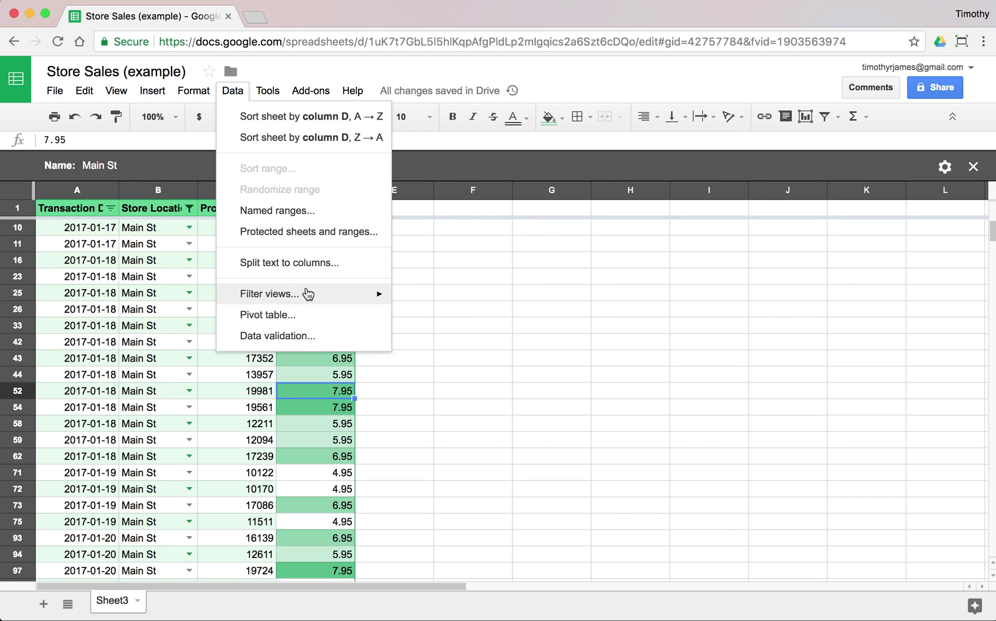
mouse_move(307, 295)
click(459, 393)
click(352, 377)
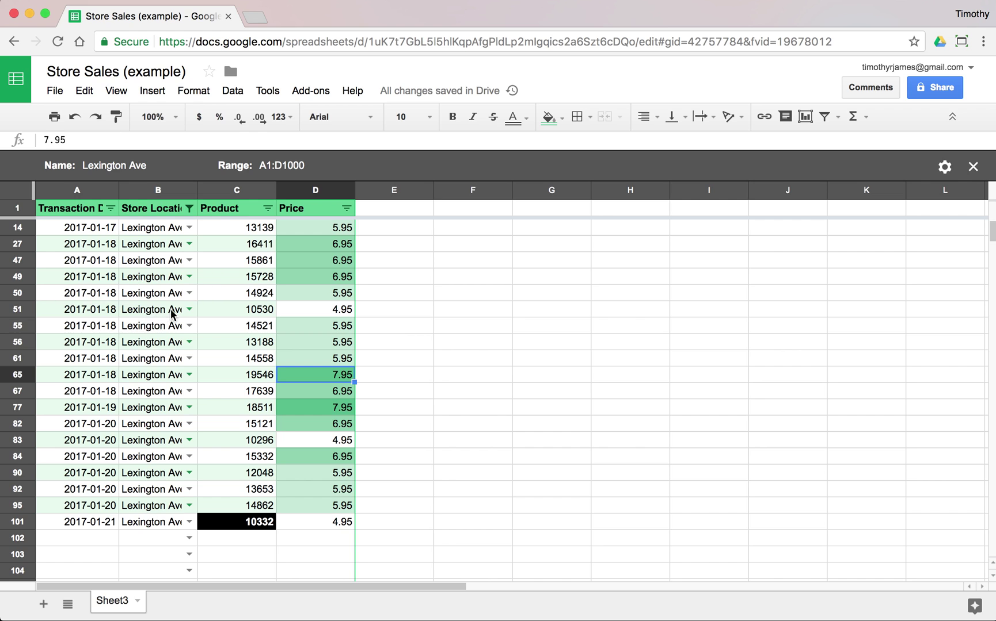
scroll(171, 311, down, 1)
scroll(180, 315, up, 2)
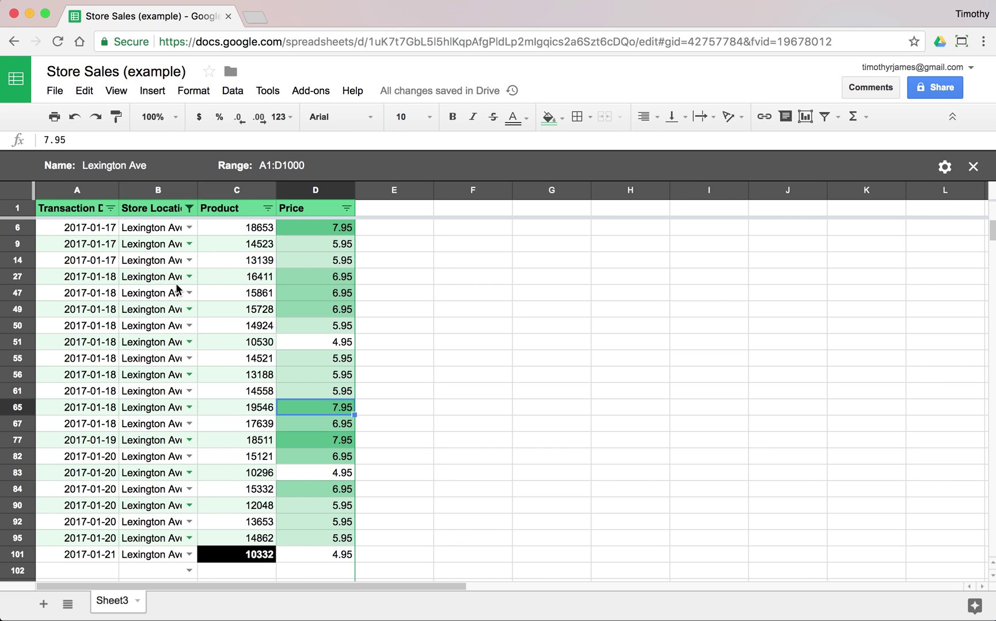